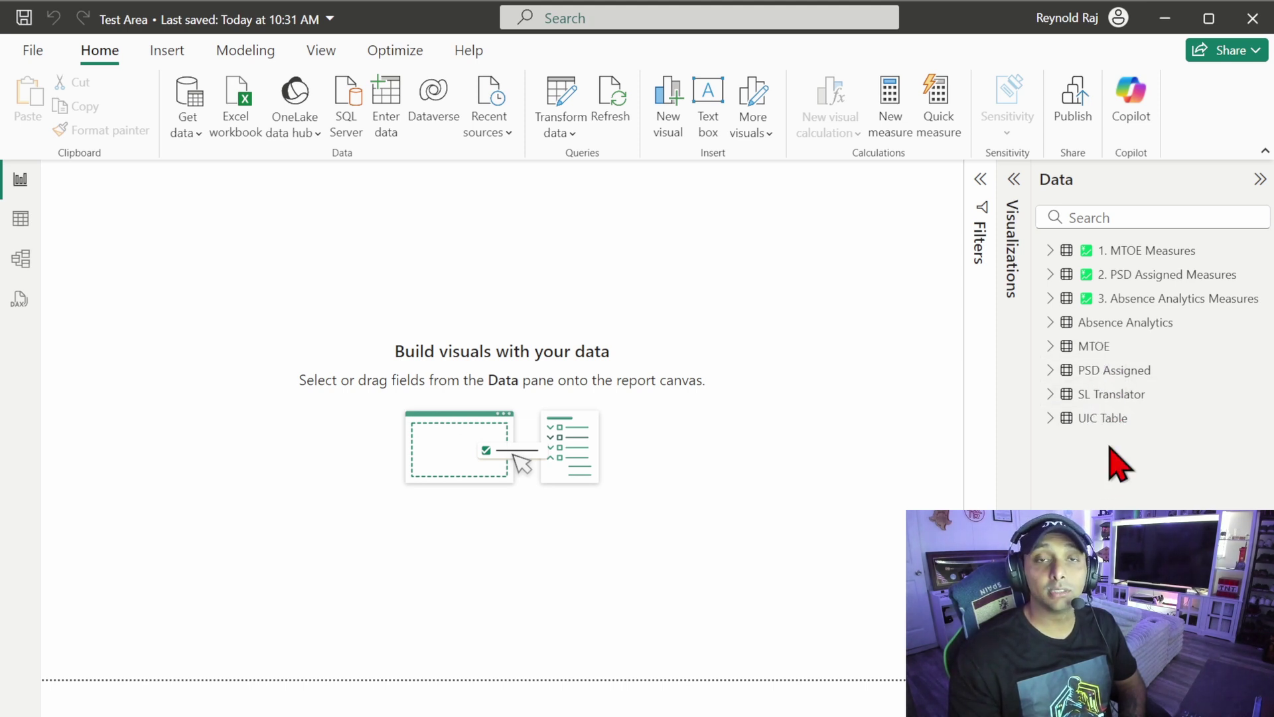
- Get the Absence Analytics.csv data into Power Query and promote its first row to column headers
{"action": "left_click", "coordinate": [189, 125]}
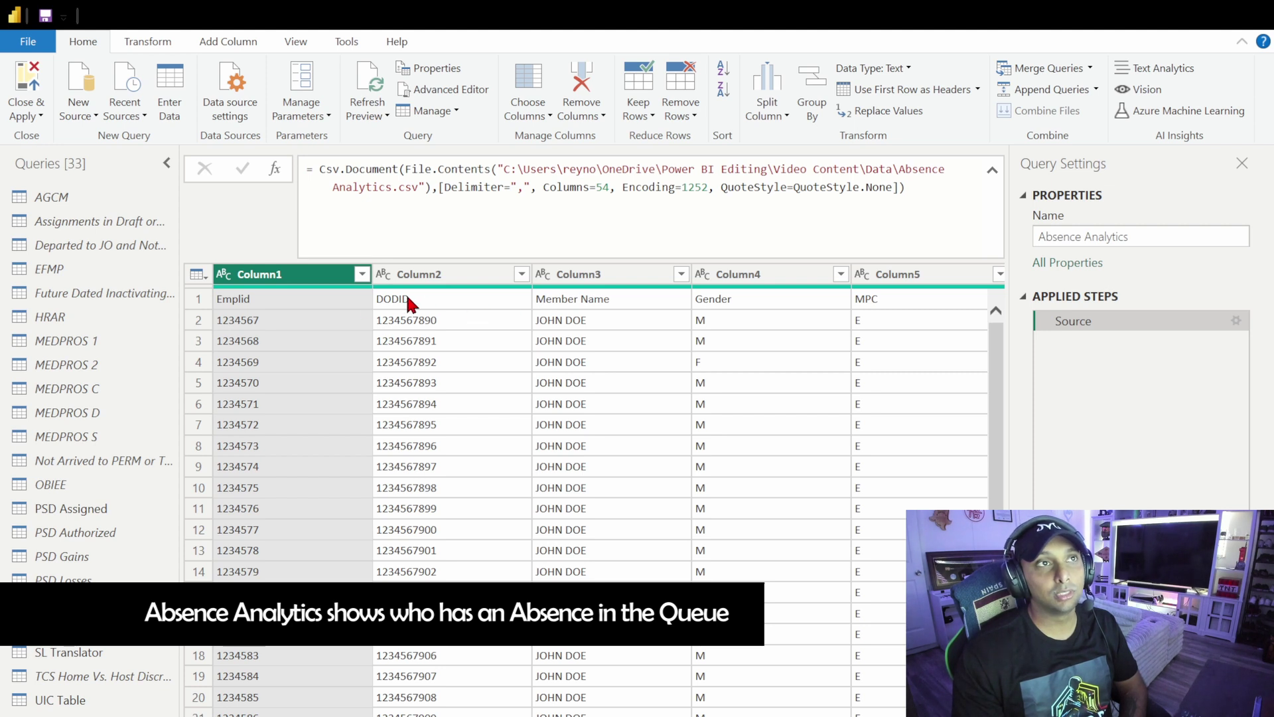
{"action": "left_click", "coordinate": [872, 89]}
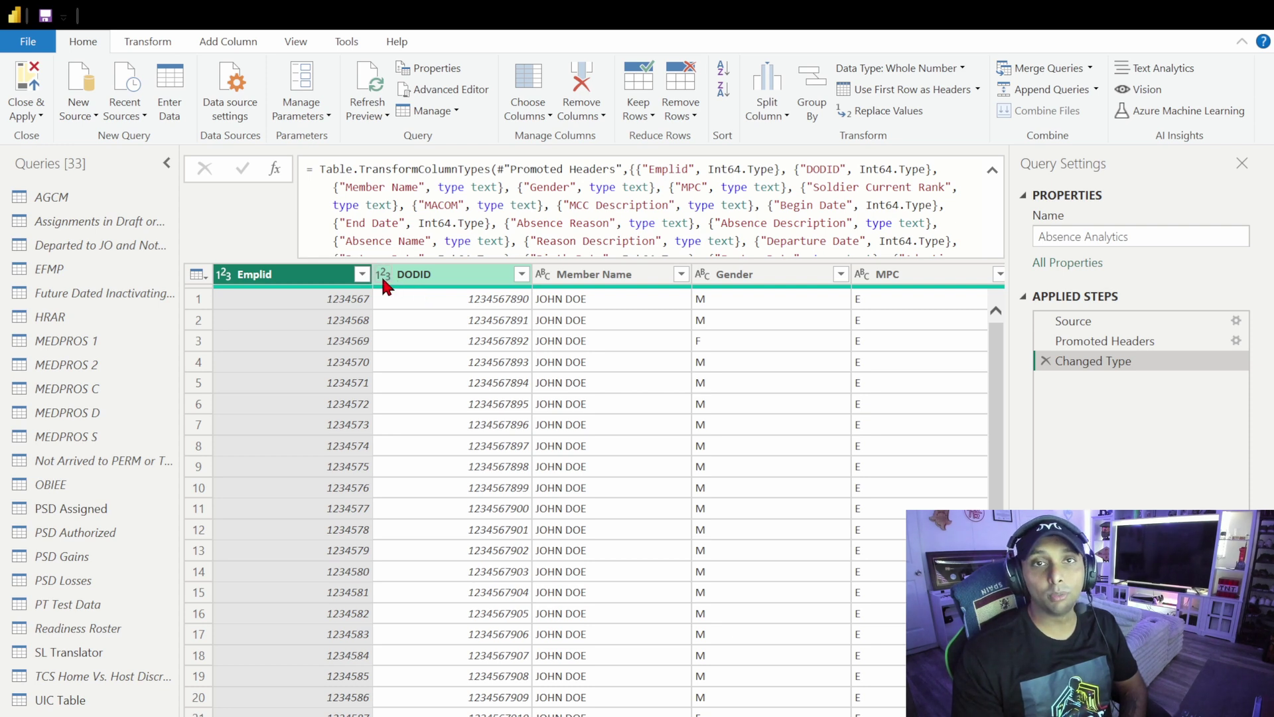
- Try converting the Begin Date column directly from whole number to Date, and remove that applied step
{"action": "scroll", "coordinate": [372, 279], "scroll_direction": "right", "scroll_amount": 6}
{"action": "left_click", "coordinate": [350, 278]}
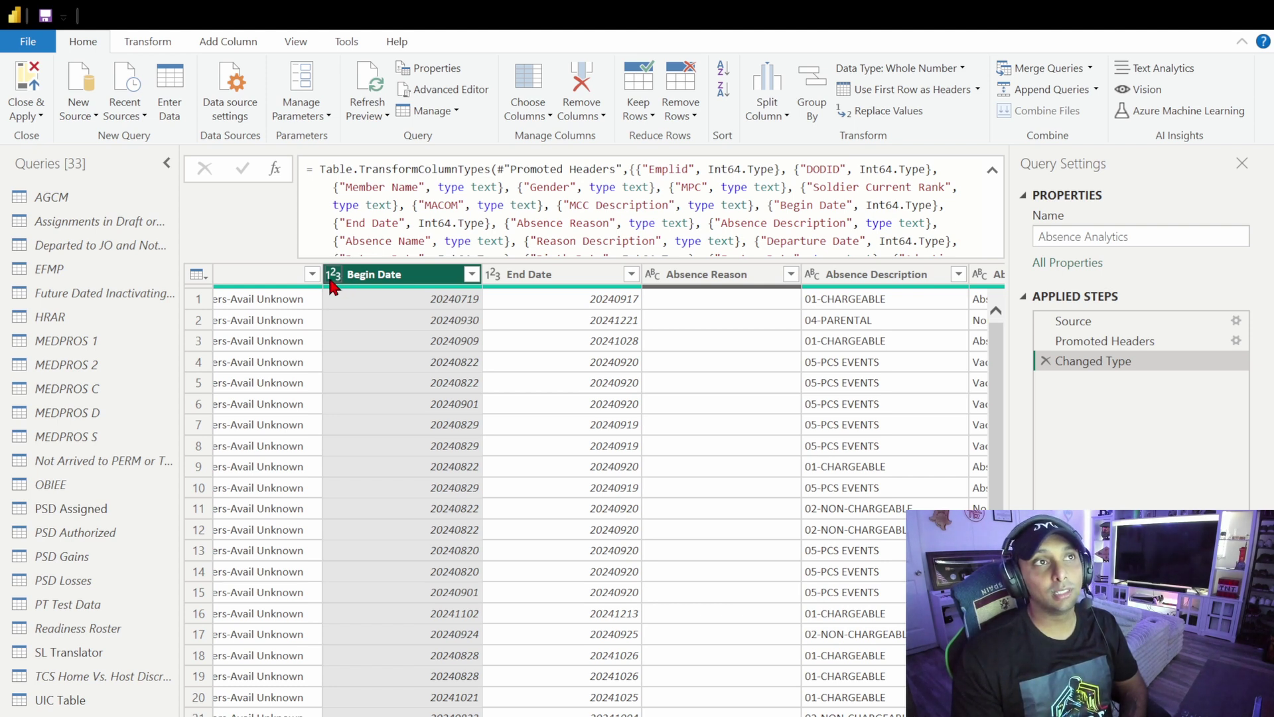
{"action": "left_click", "coordinate": [332, 279]}
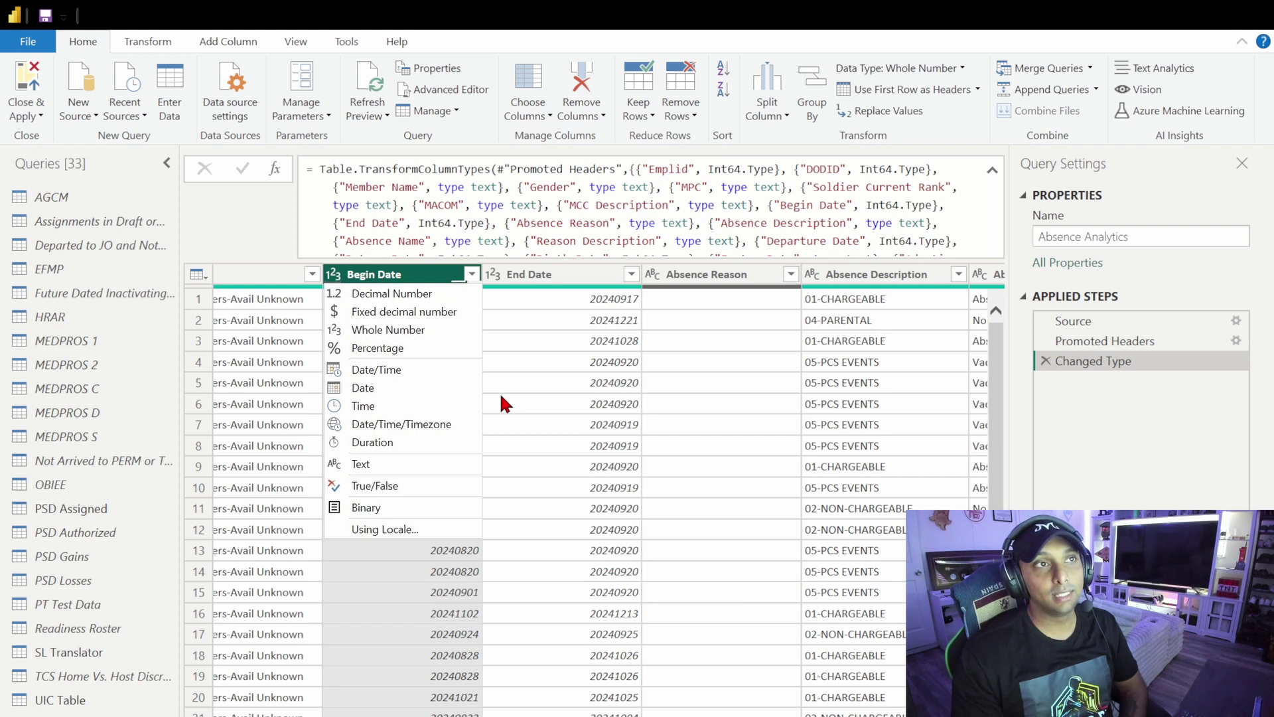
{"action": "left_click", "coordinate": [363, 387]}
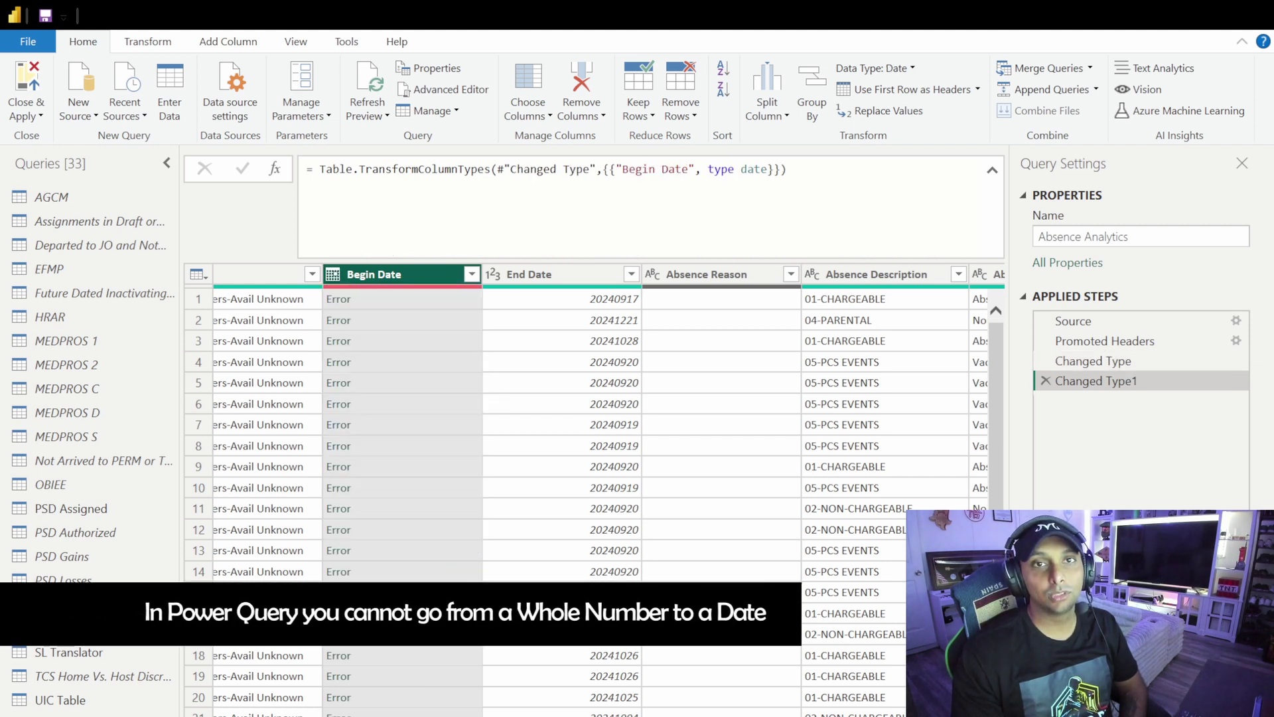
{"action": "left_click", "coordinate": [1045, 381]}
- Convert the Begin Date column to Text first and to Date as a separate conversion step
{"action": "left_click", "coordinate": [332, 274]}
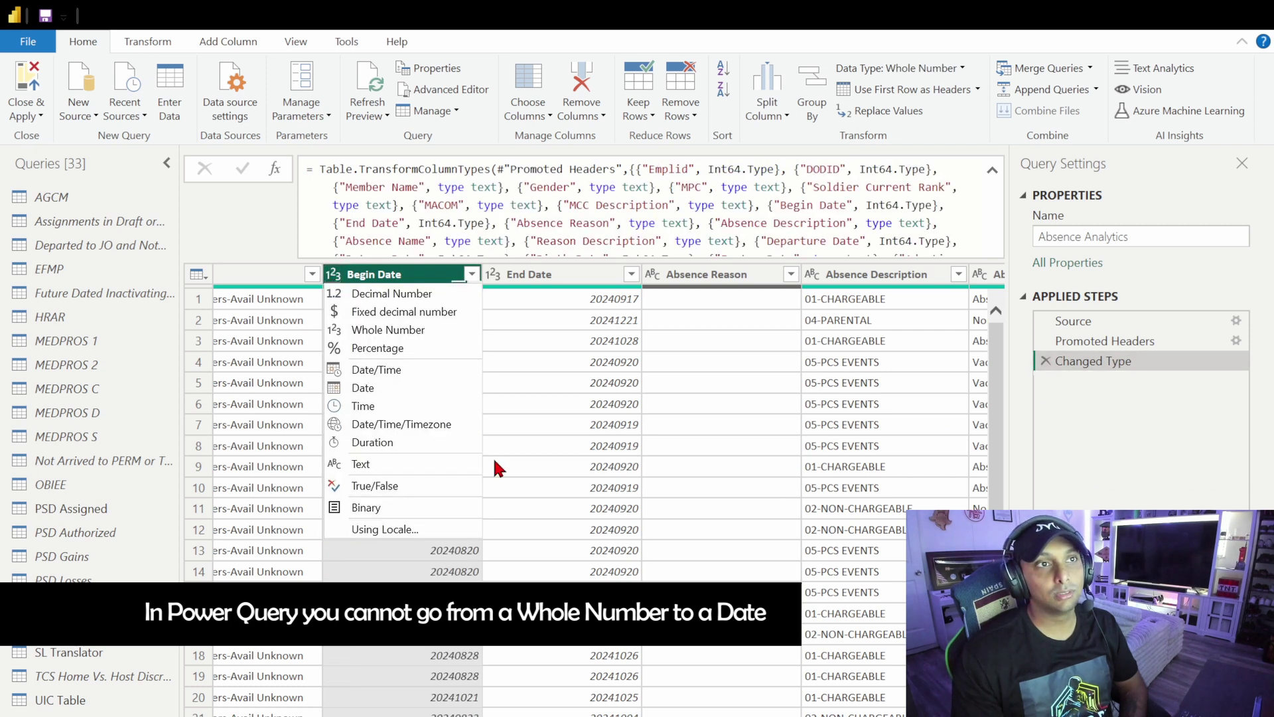
{"action": "left_click", "coordinate": [495, 479]}
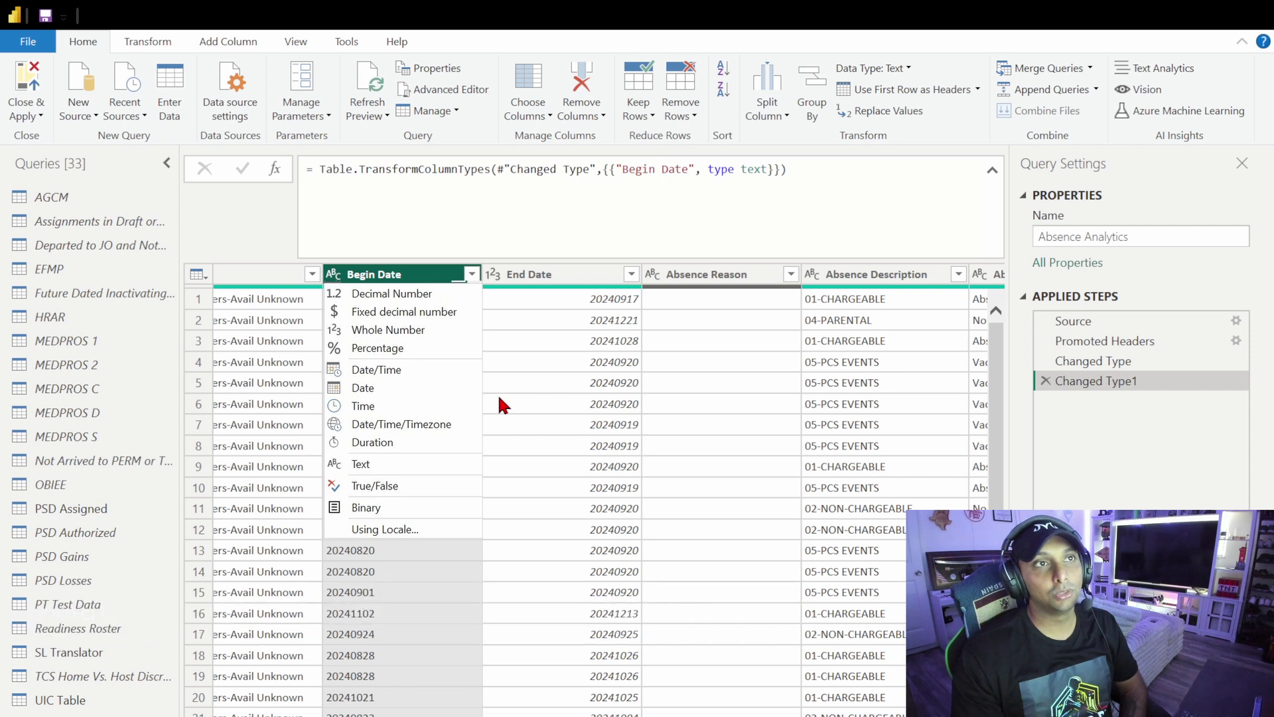
{"action": "left_click", "coordinate": [501, 403]}
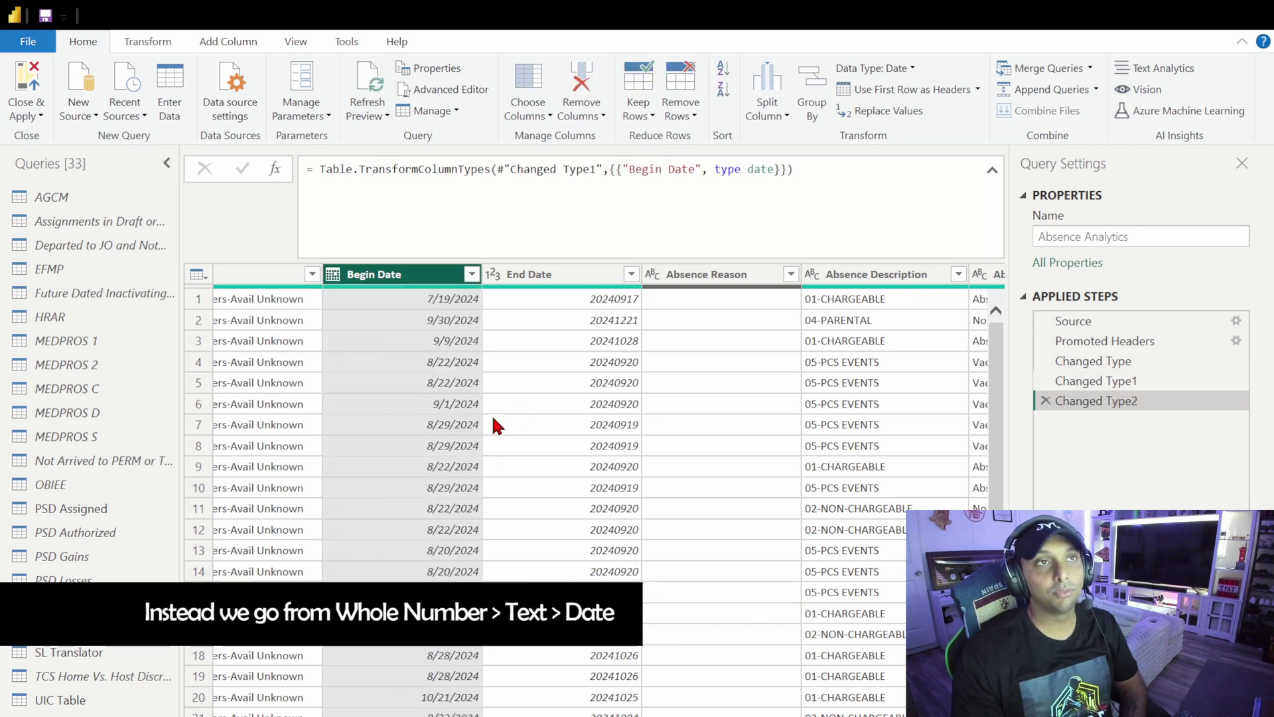
- Change the End Date column's data type to Text
{"action": "left_click", "coordinate": [493, 275]}
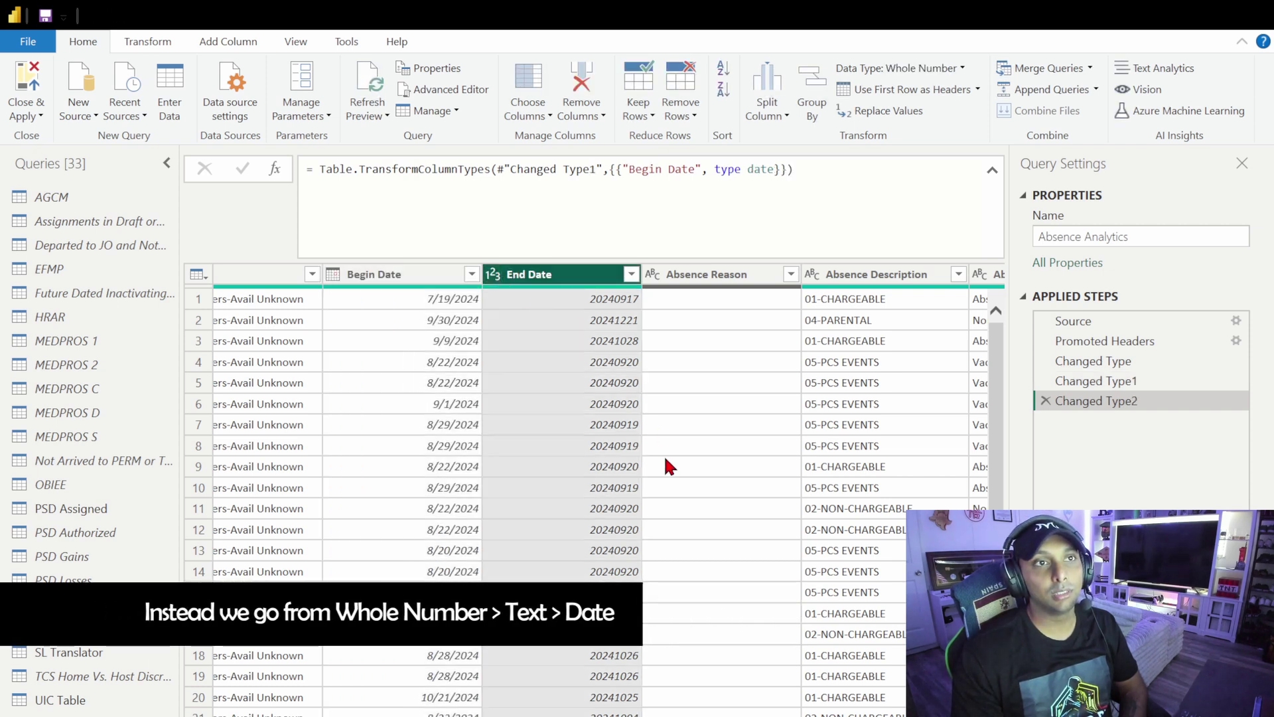
{"action": "left_click", "coordinate": [520, 463]}
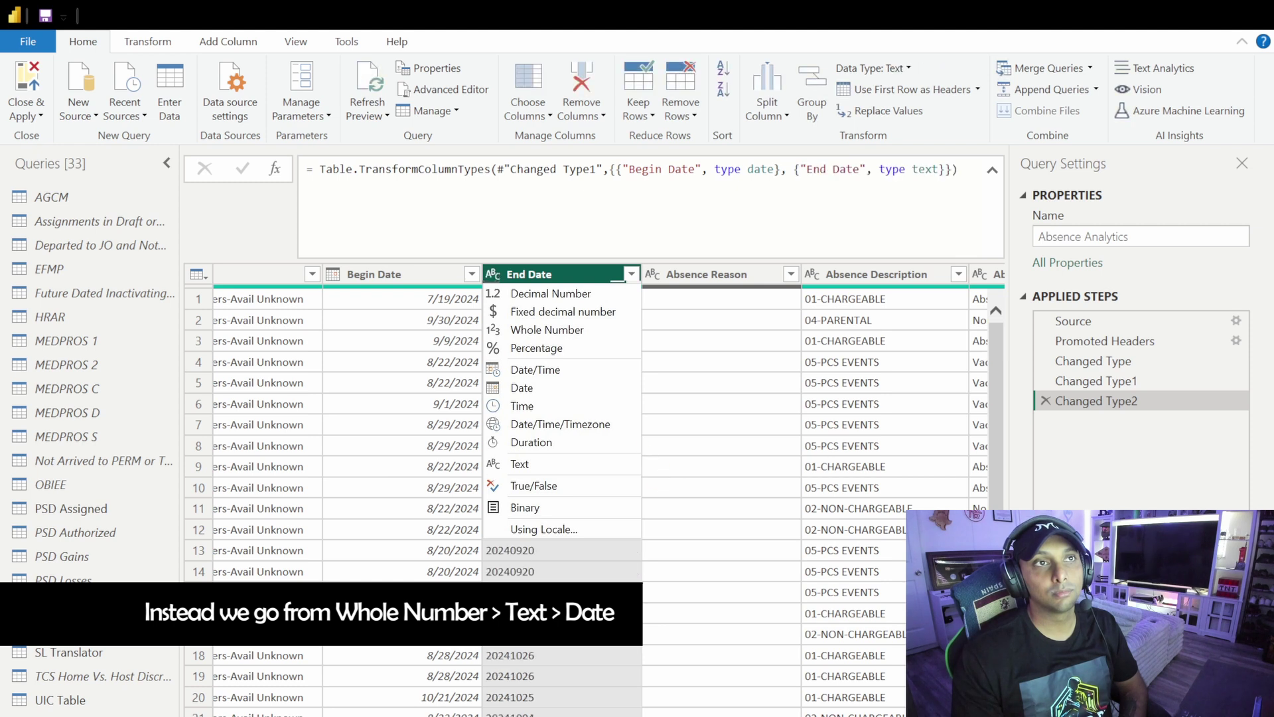
{"action": "left_click", "coordinate": [520, 274]}
{"action": "left_click", "coordinate": [494, 275]}
{"action": "key", "text": "Escape"}
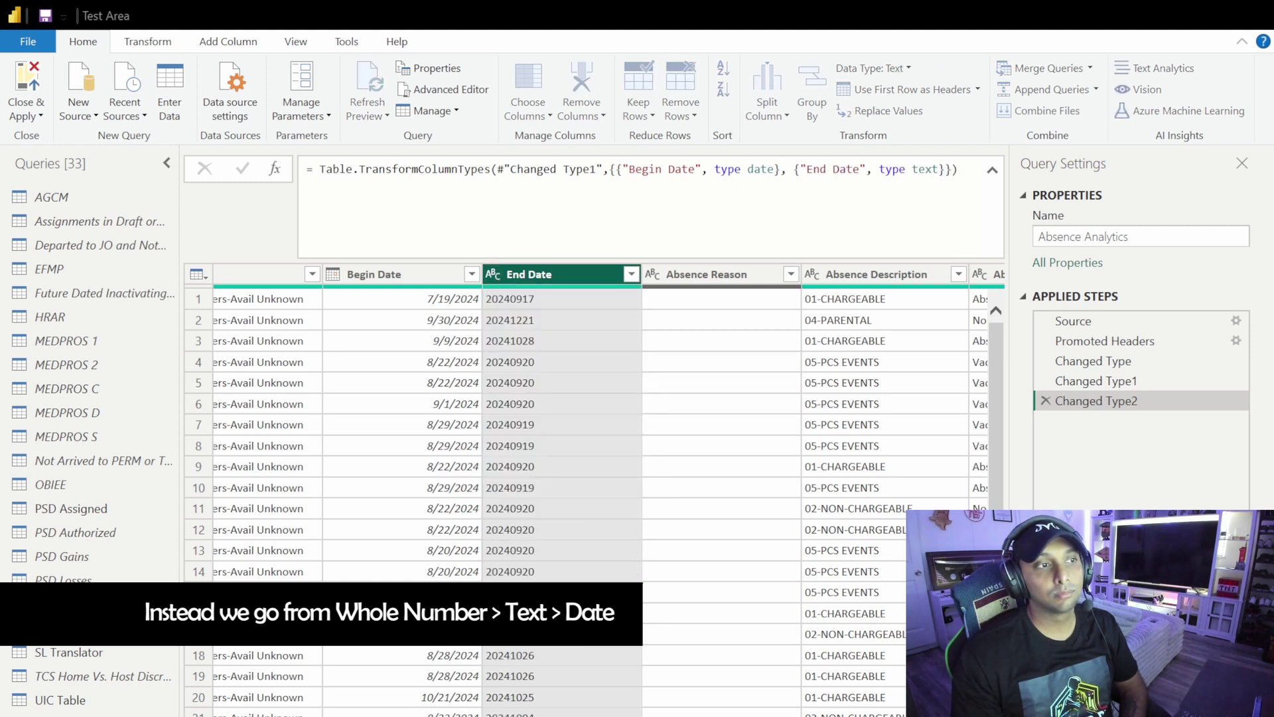
- Remove the Location column from the Absence Analytics query
{"action": "scroll", "coordinate": [528, 409], "scroll_direction": "right", "scroll_amount": 10}
{"action": "left_click", "coordinate": [851, 274]}
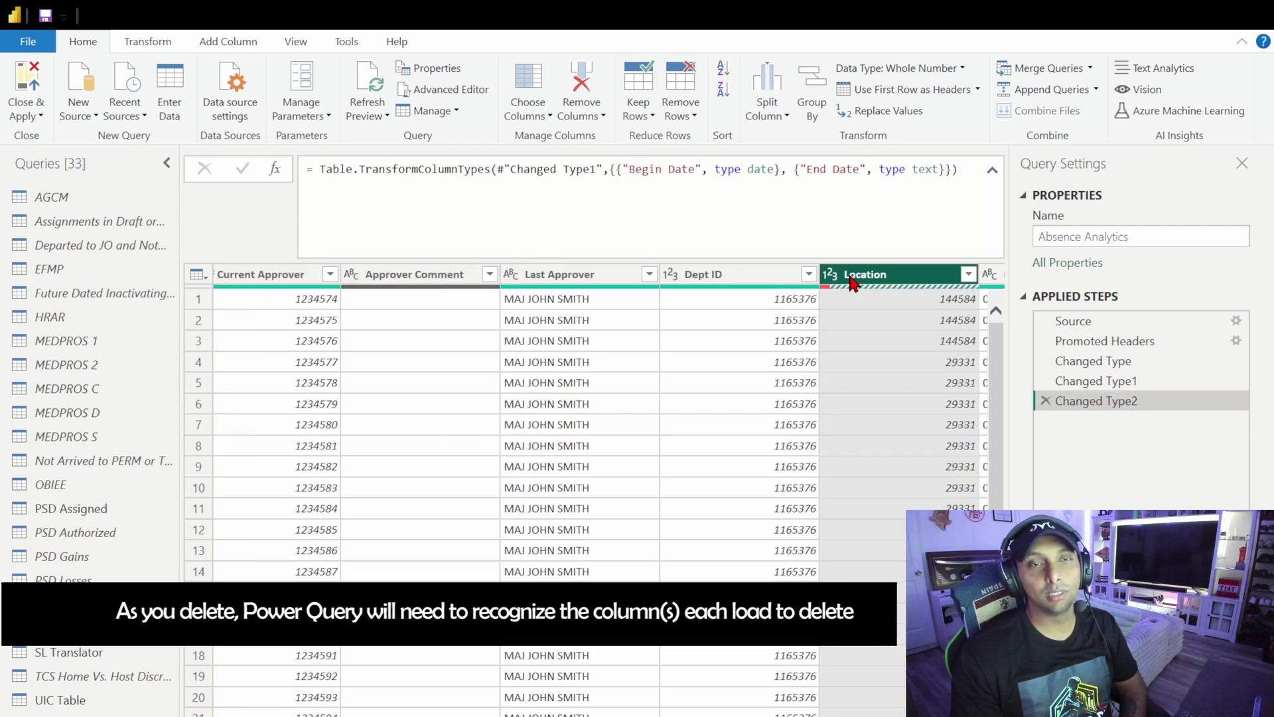
{"action": "key", "text": "Delete"}
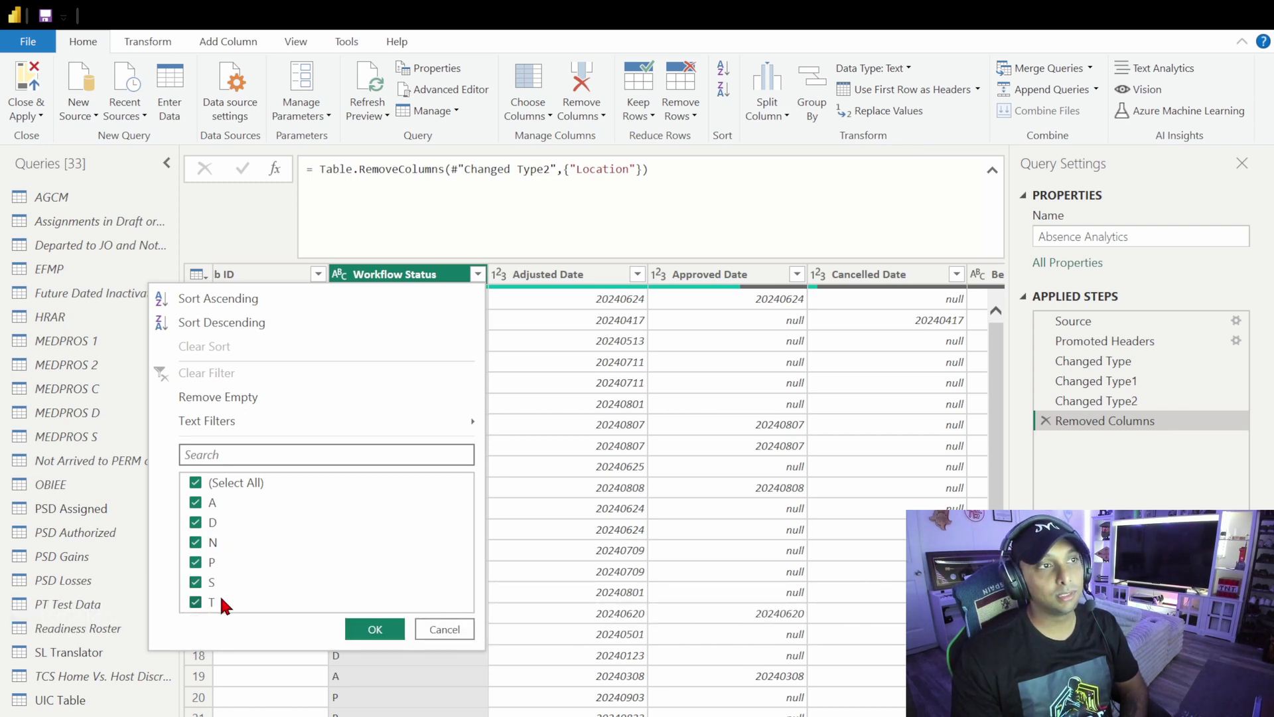
- Filter the Workflow Status column to keep only A, D and P by excluding N, S and T
{"action": "left_click", "coordinate": [197, 602]}
{"action": "left_click", "coordinate": [195, 582]}
{"action": "left_click", "coordinate": [195, 542]}
{"action": "key", "text": "Return"}
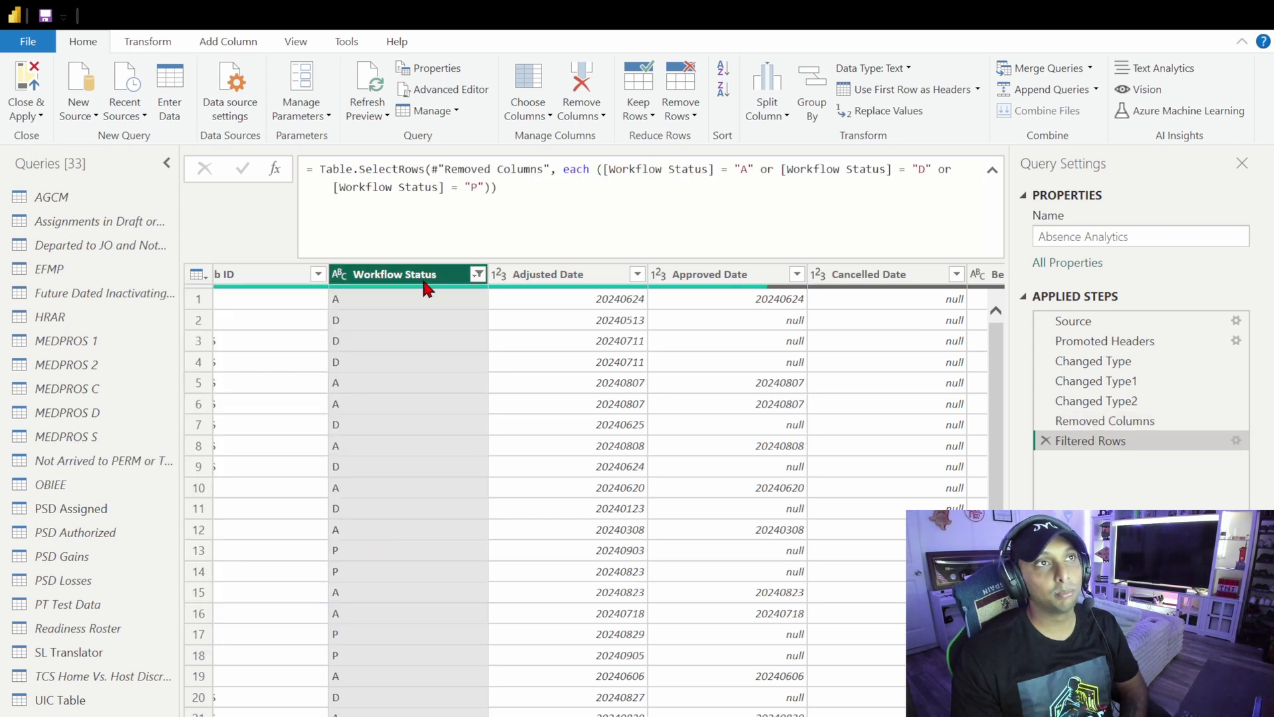
- Remove the Postal Code column from the Absence Analytics query
{"action": "scroll", "coordinate": [469, 526], "scroll_direction": "right", "scroll_amount": 5}
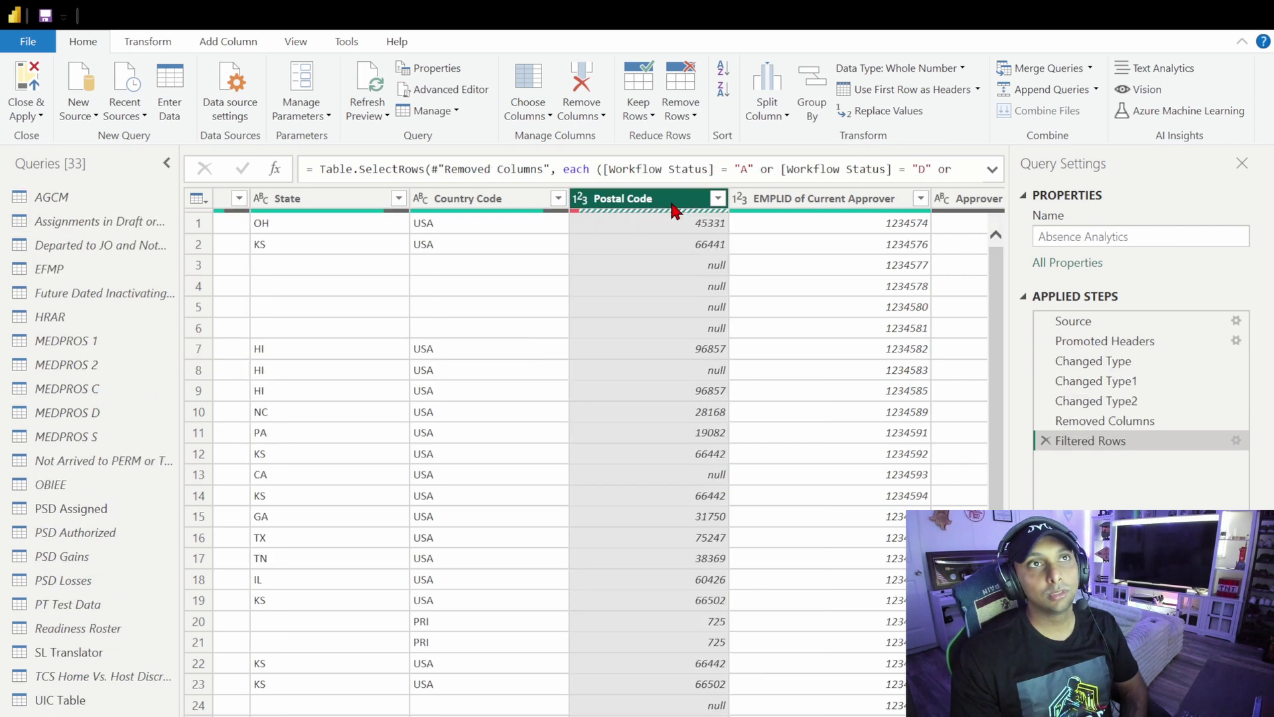
{"action": "left_click", "coordinate": [581, 81]}
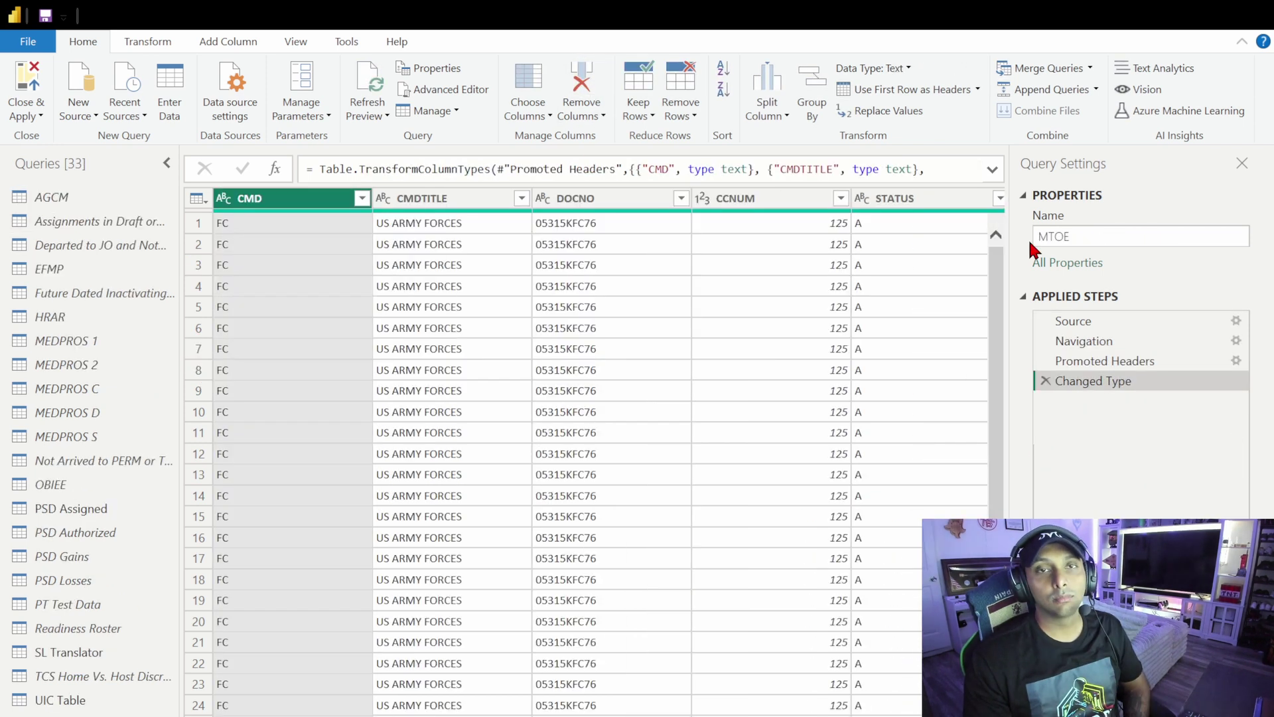
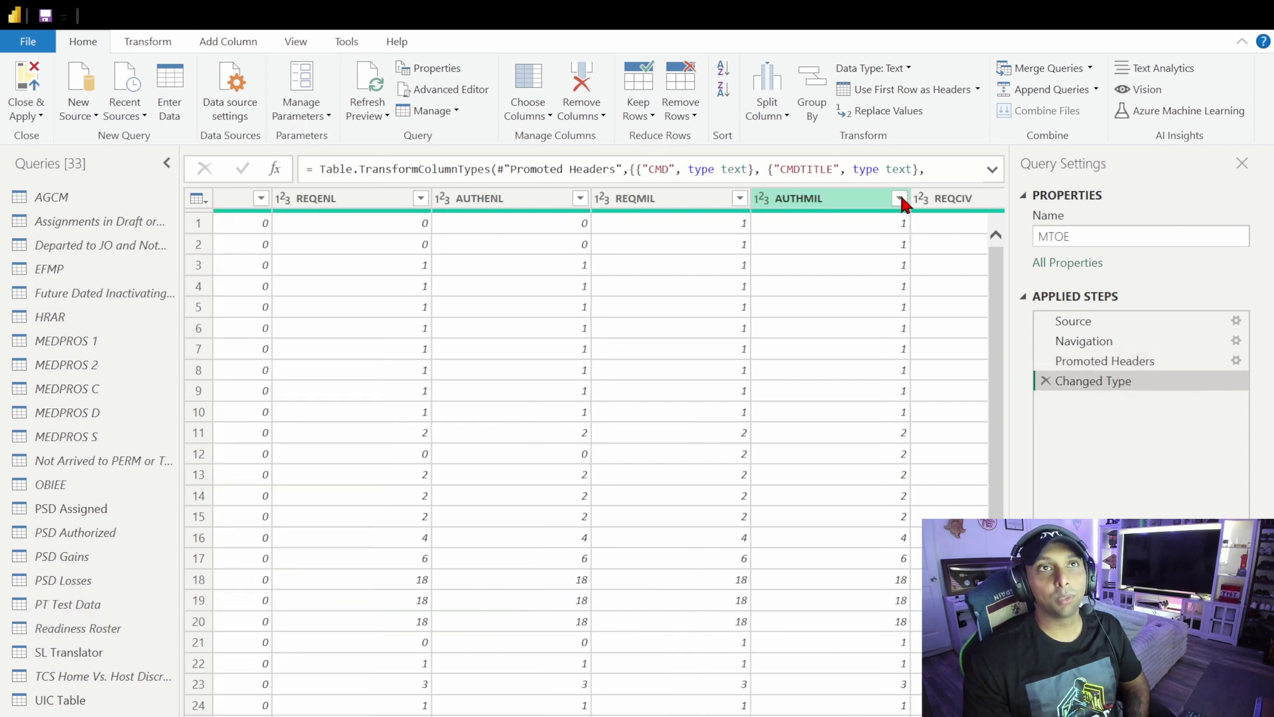
- Filter the MTOE query's AUTHMIL column to exclude rows with the value 0
{"action": "left_click", "coordinate": [900, 198]}
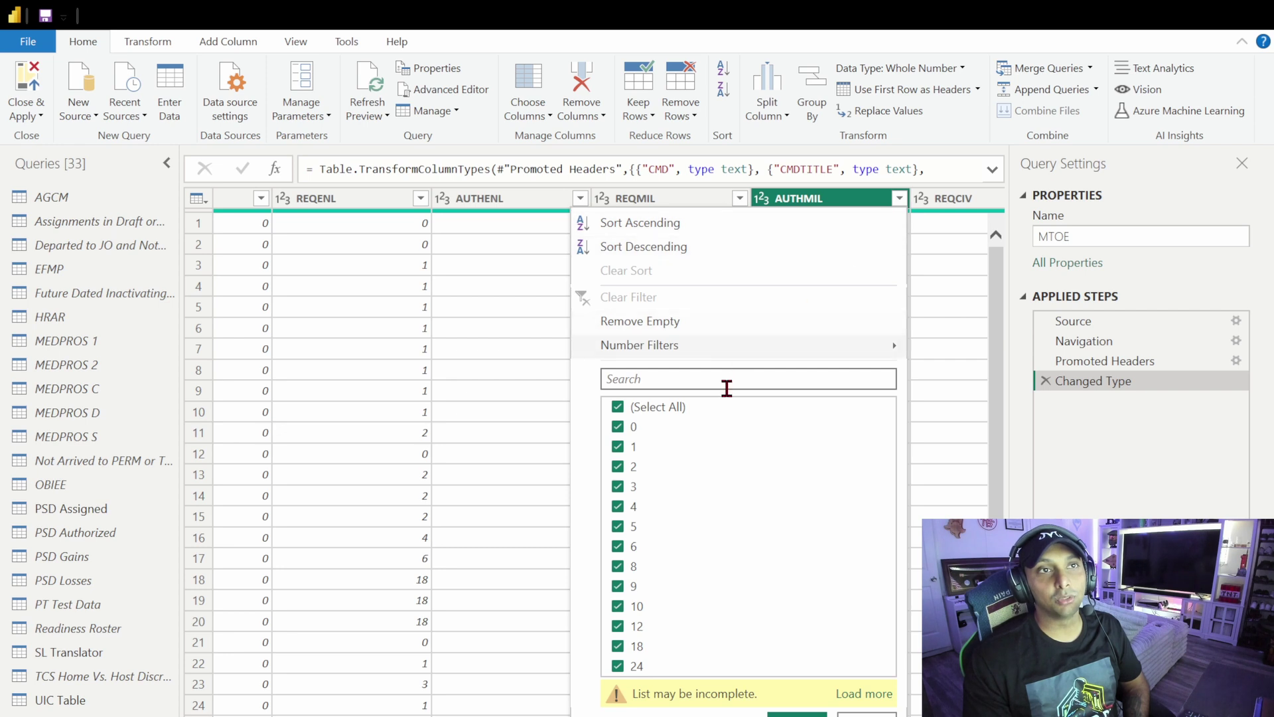
{"action": "left_click", "coordinate": [617, 428]}
{"action": "left_click", "coordinate": [796, 713]}
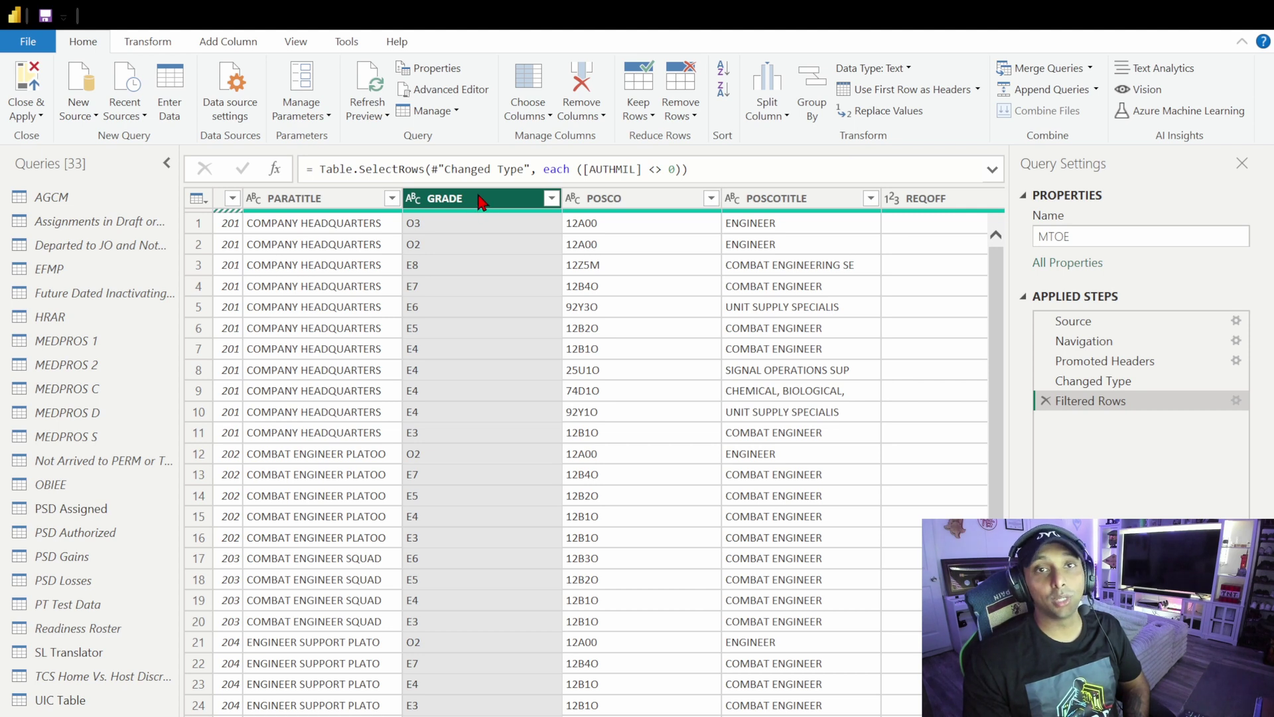
- Duplicate the GRADE column and split the copy by 1 character, once, as far left as possible
{"action": "right_click", "coordinate": [492, 199]}
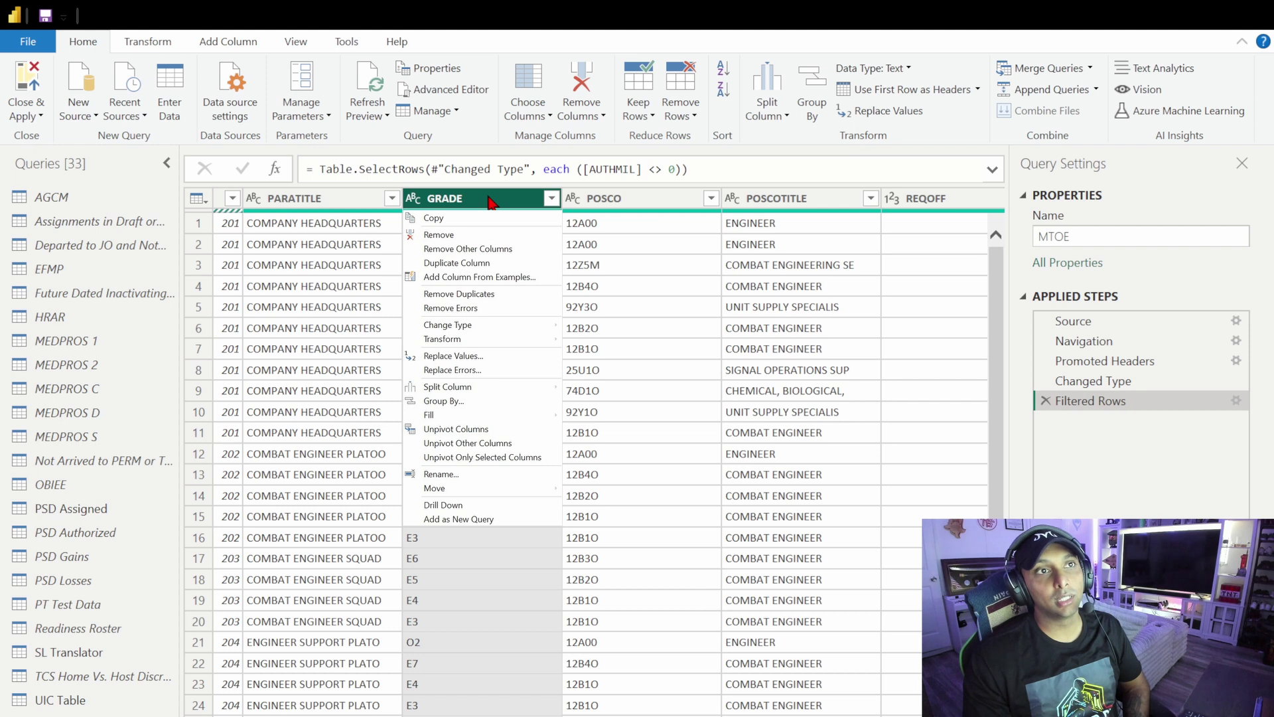
{"action": "left_click", "coordinate": [457, 263]}
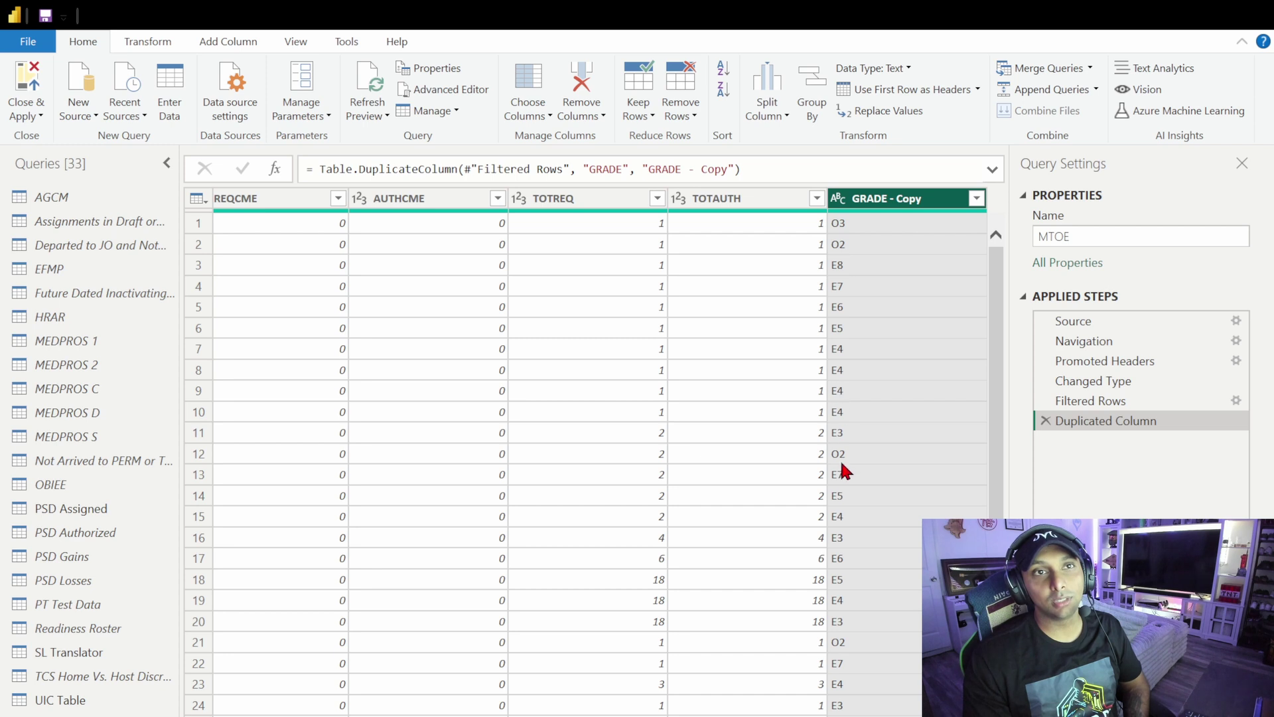
{"action": "left_click", "coordinate": [767, 109]}
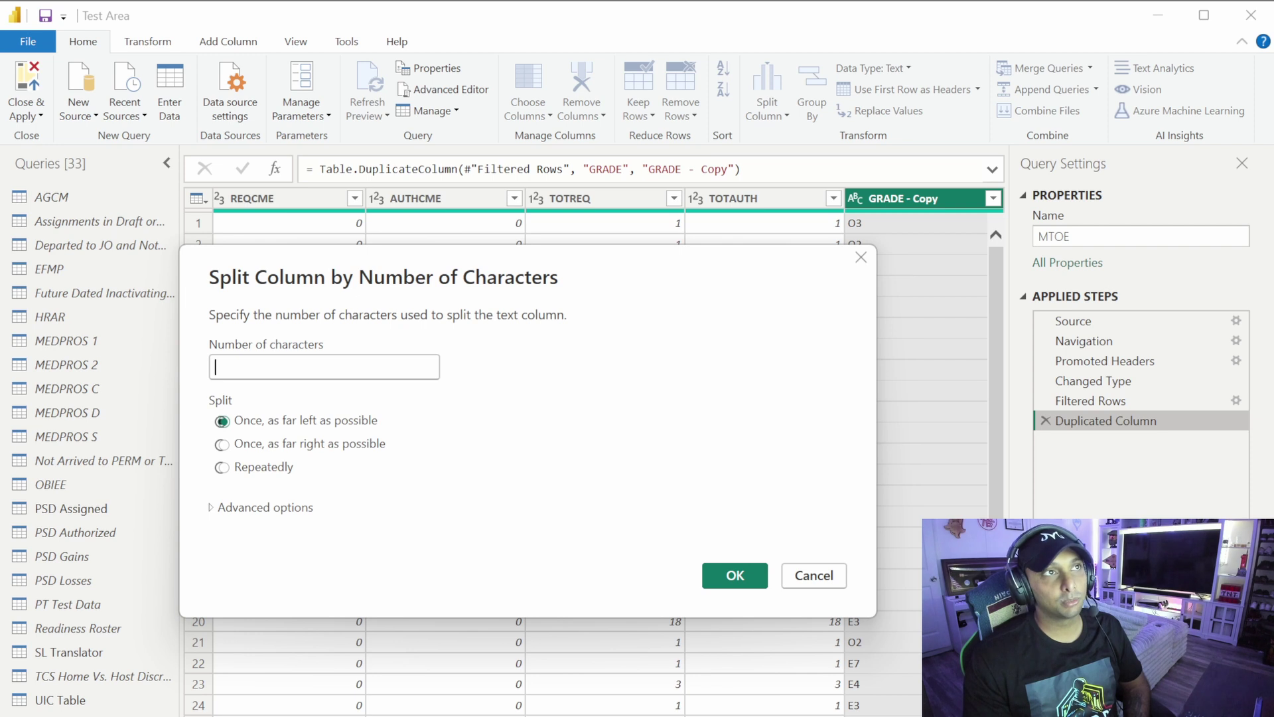
{"action": "type", "text": "1"}
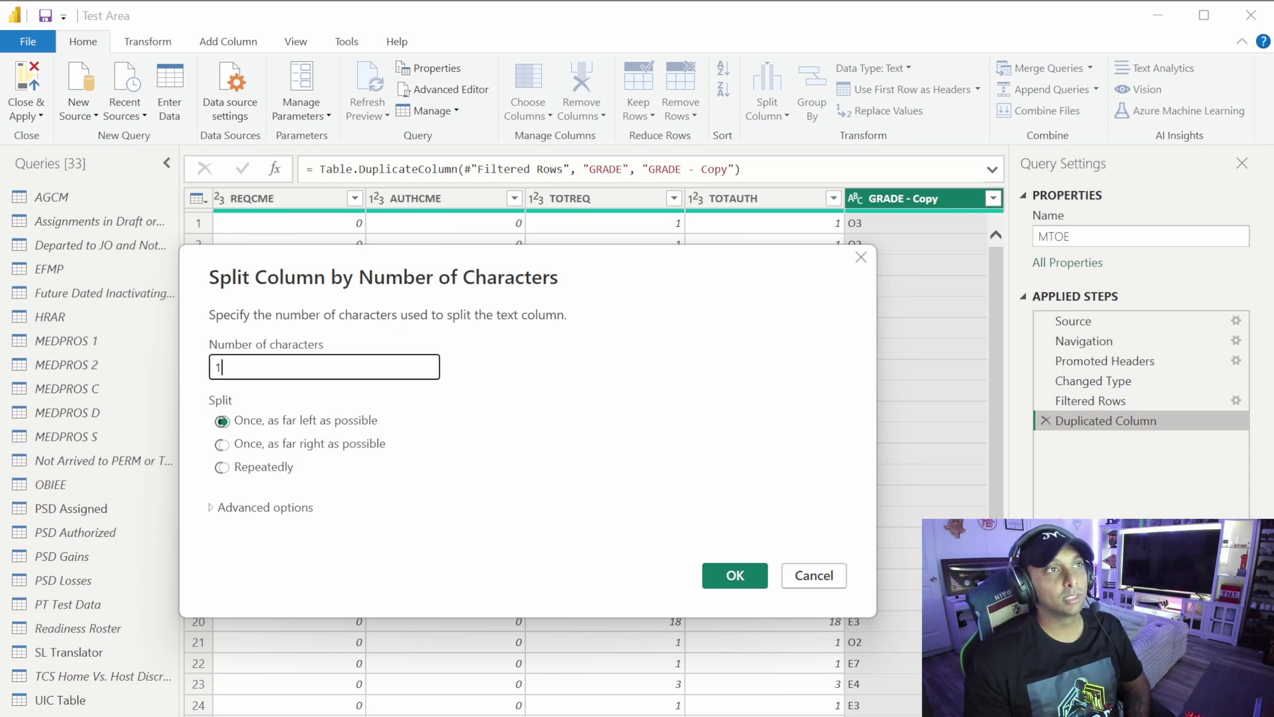
{"action": "left_click", "coordinate": [734, 575]}
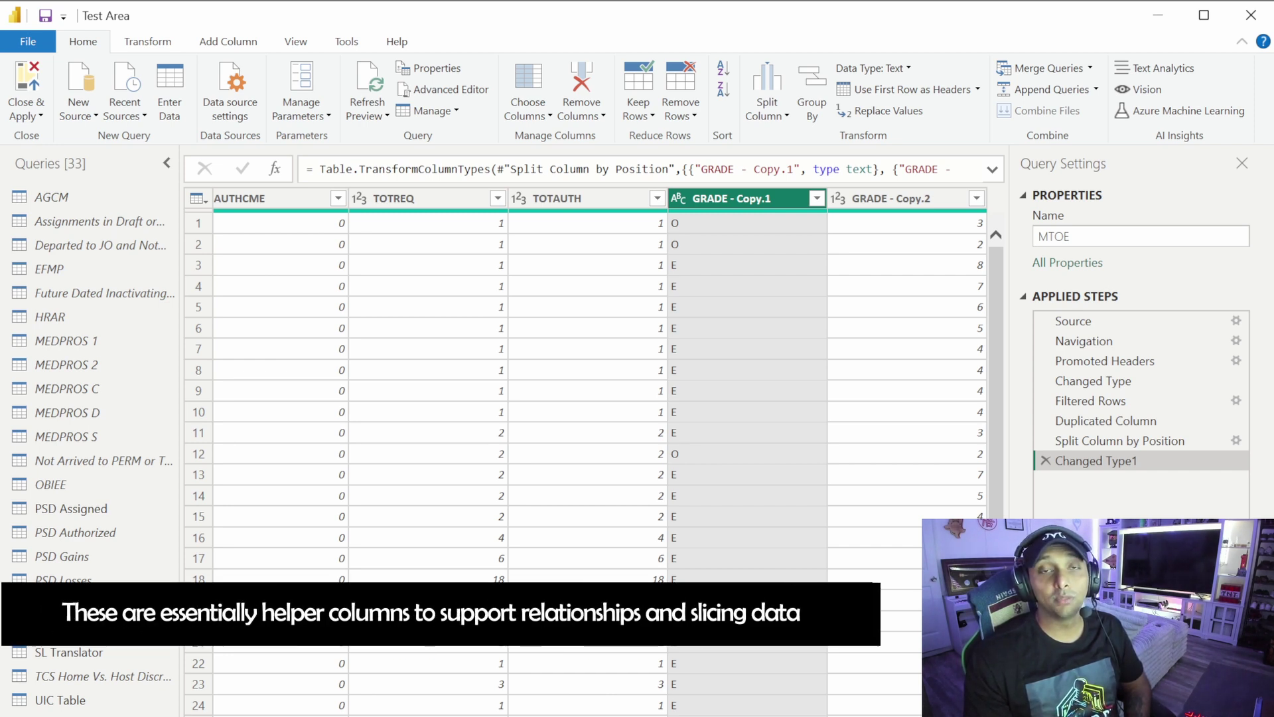
- Change the GRADE - Copy.2 column to Text as a new step and rename GRADE - Copy.1 to MPC
{"action": "left_click", "coordinate": [838, 203]}
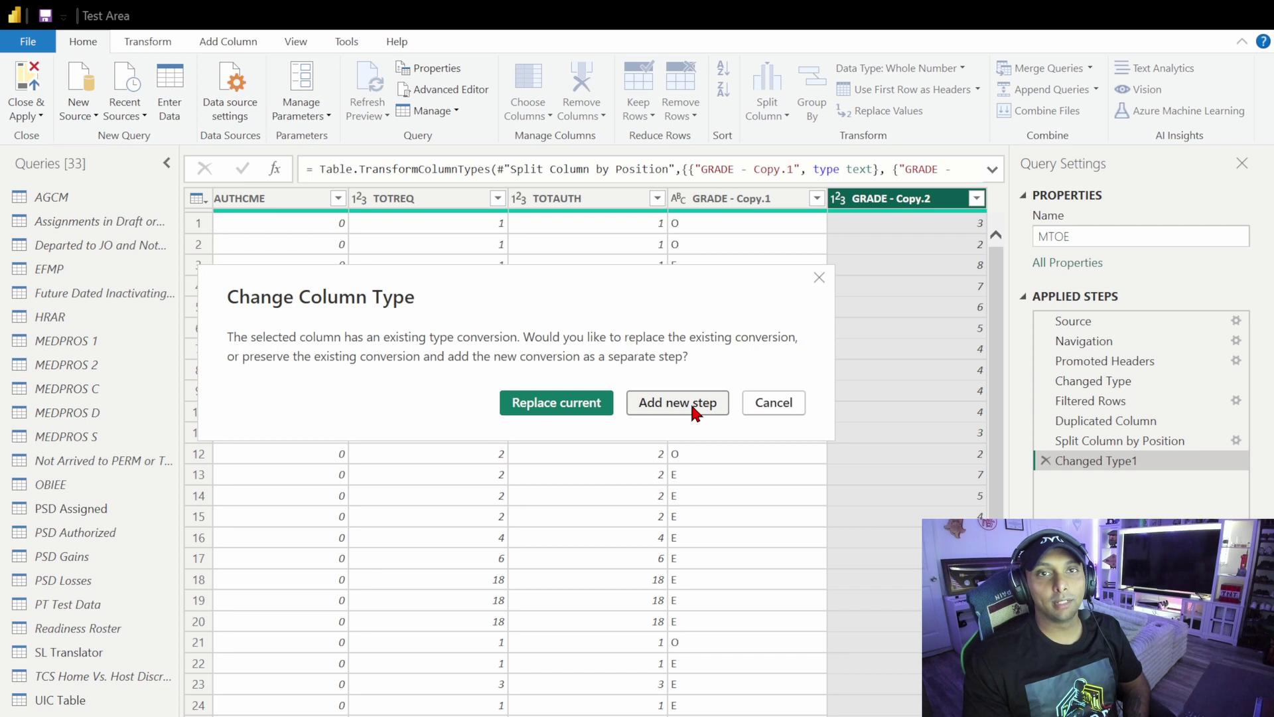
{"action": "left_click", "coordinate": [690, 402]}
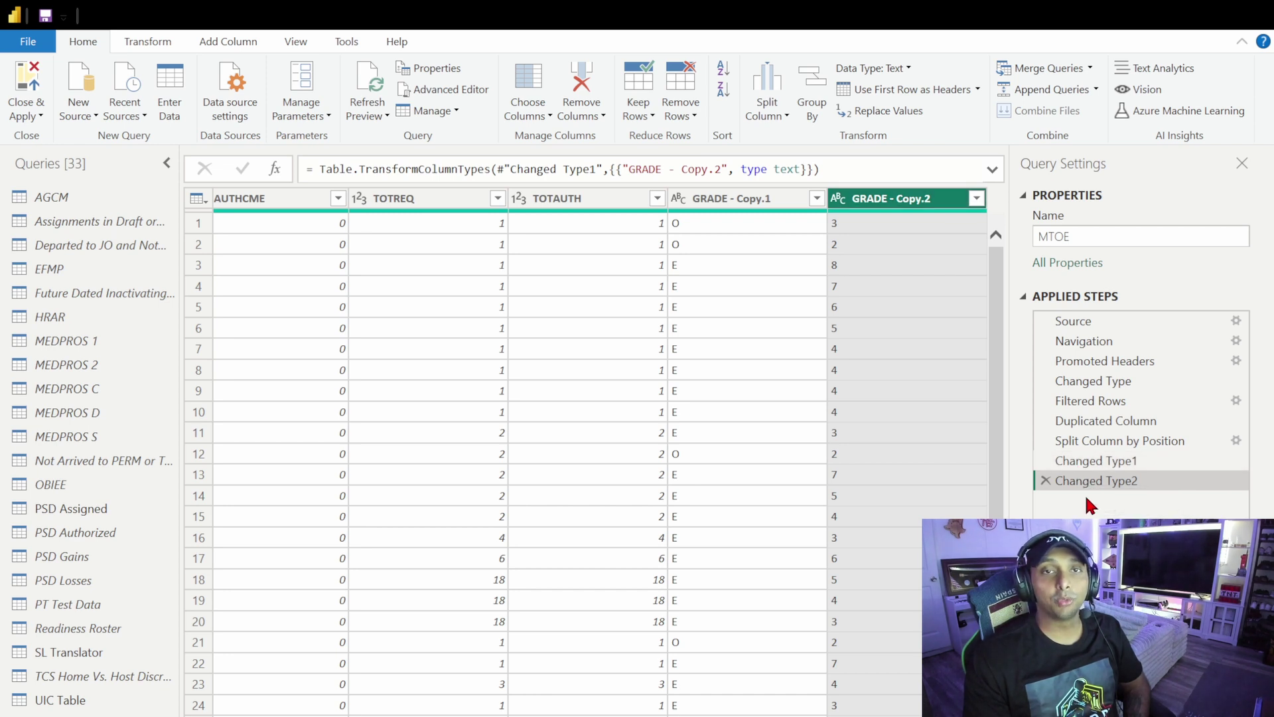
{"action": "double_click", "coordinate": [735, 199]}
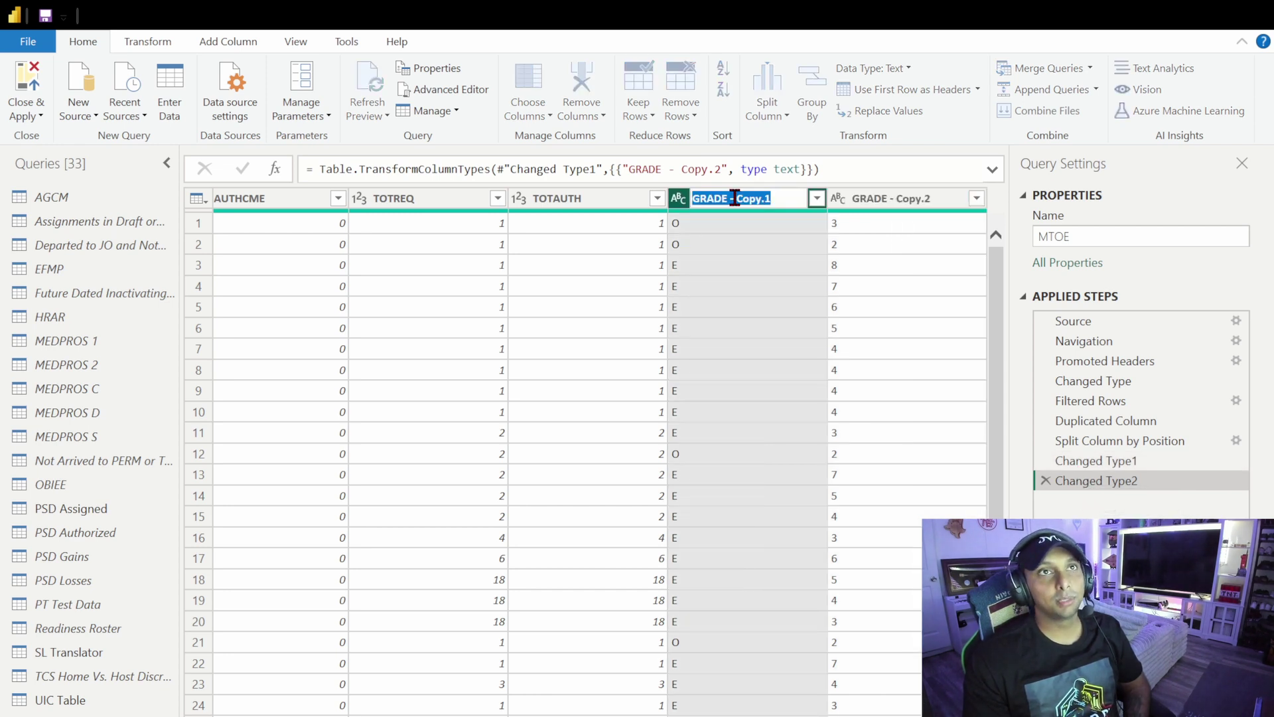
{"action": "type", "text": "MPC"}
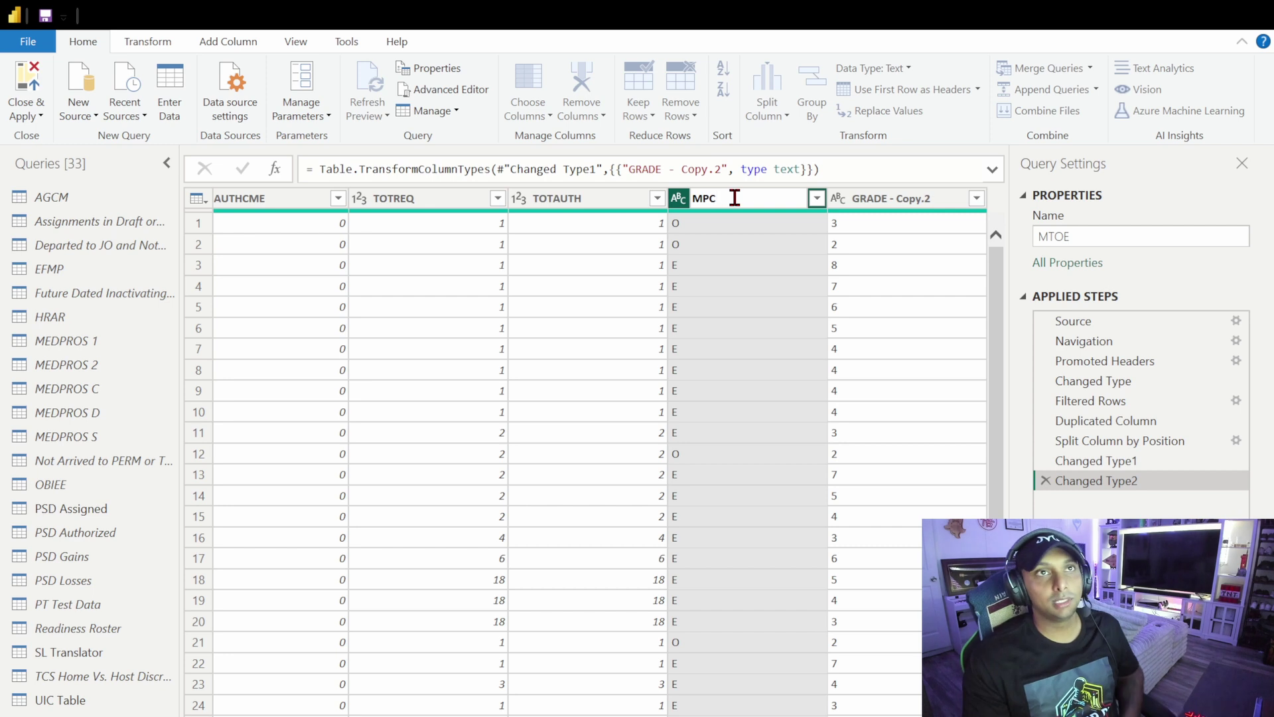
{"action": "key", "text": "Return"}
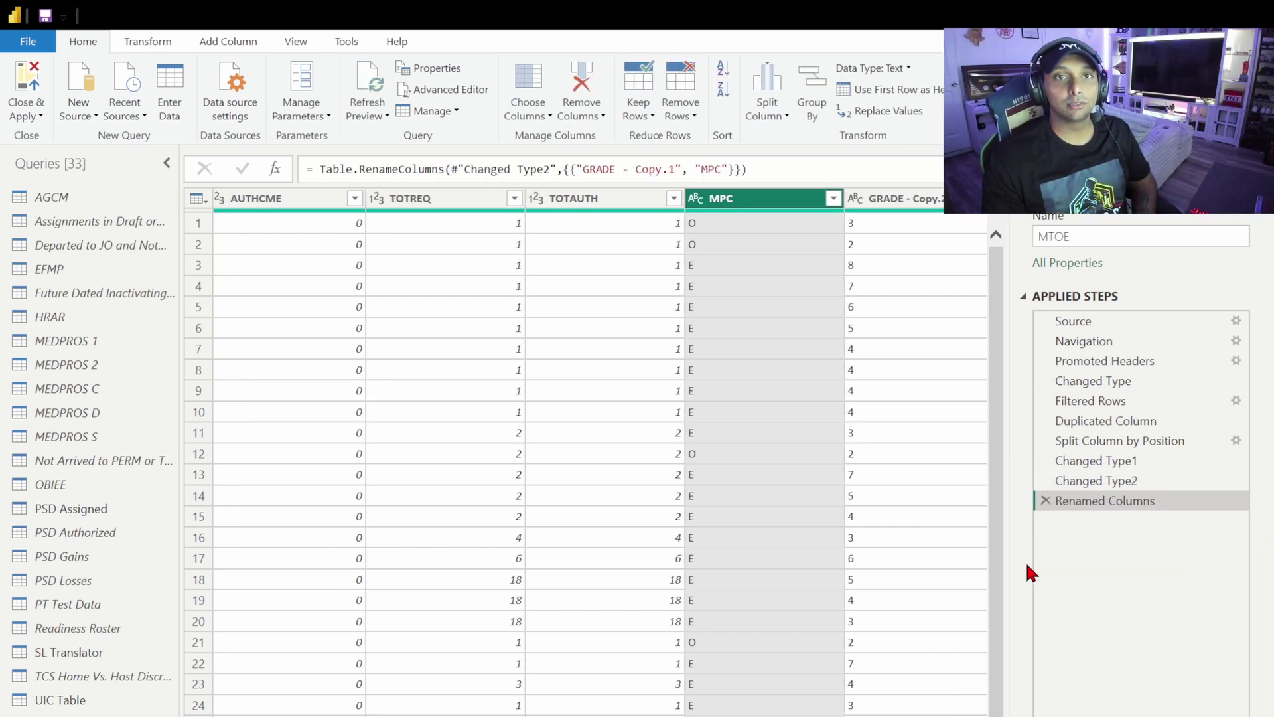
- Open the SL Translator query, and promote the first row of the UIC Table query to column headers
{"action": "left_click", "coordinate": [68, 651]}
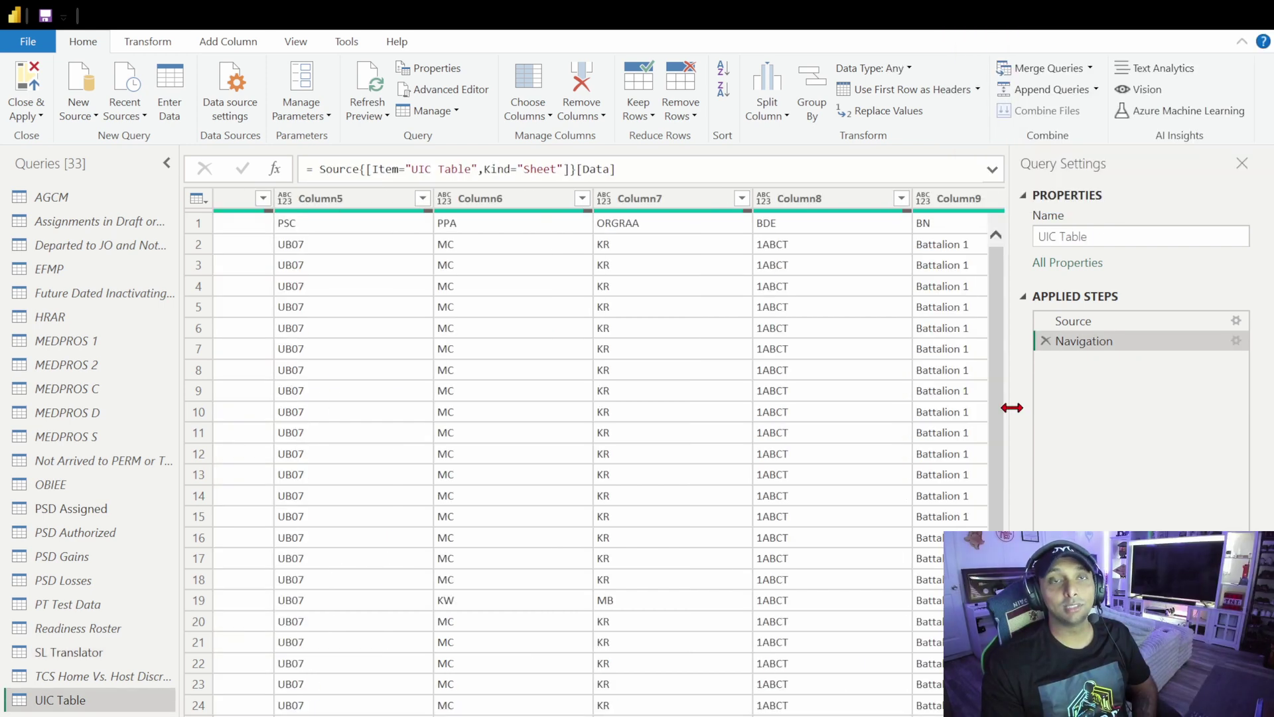
{"action": "left_click", "coordinate": [852, 97]}
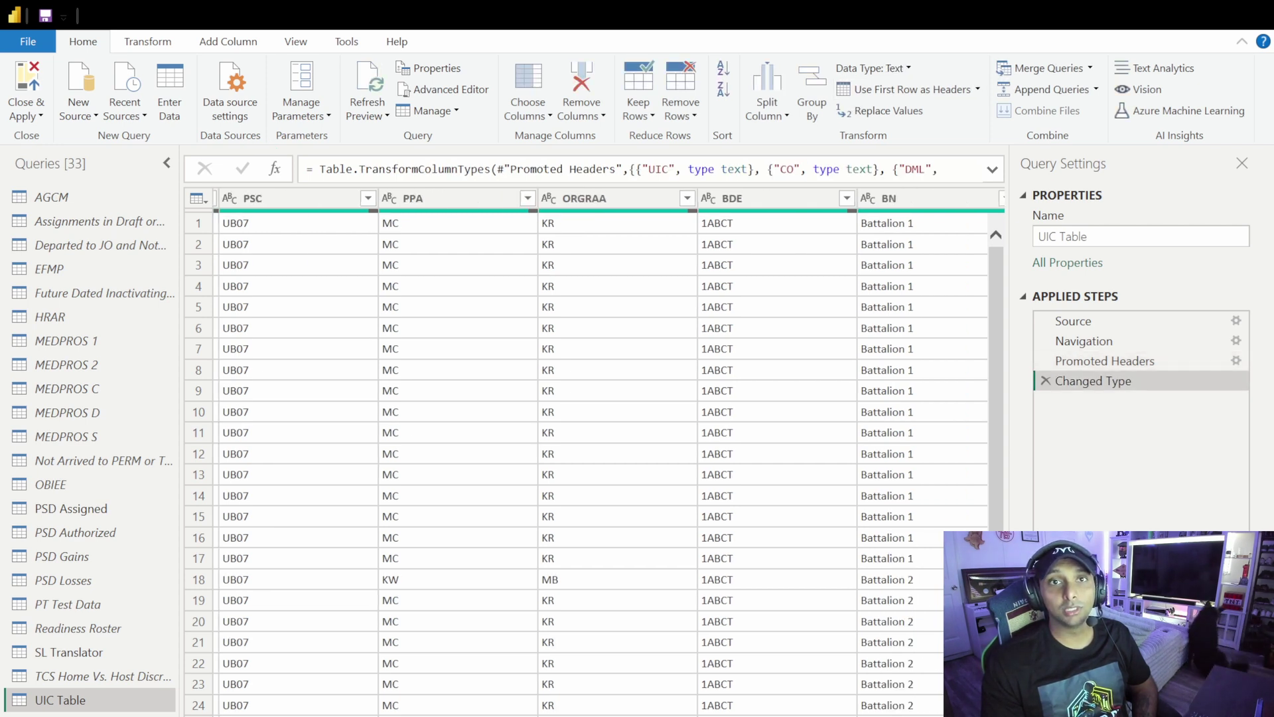
- Remove the top 1 row from the PSD Assigned query
{"action": "left_click", "coordinate": [71, 508]}
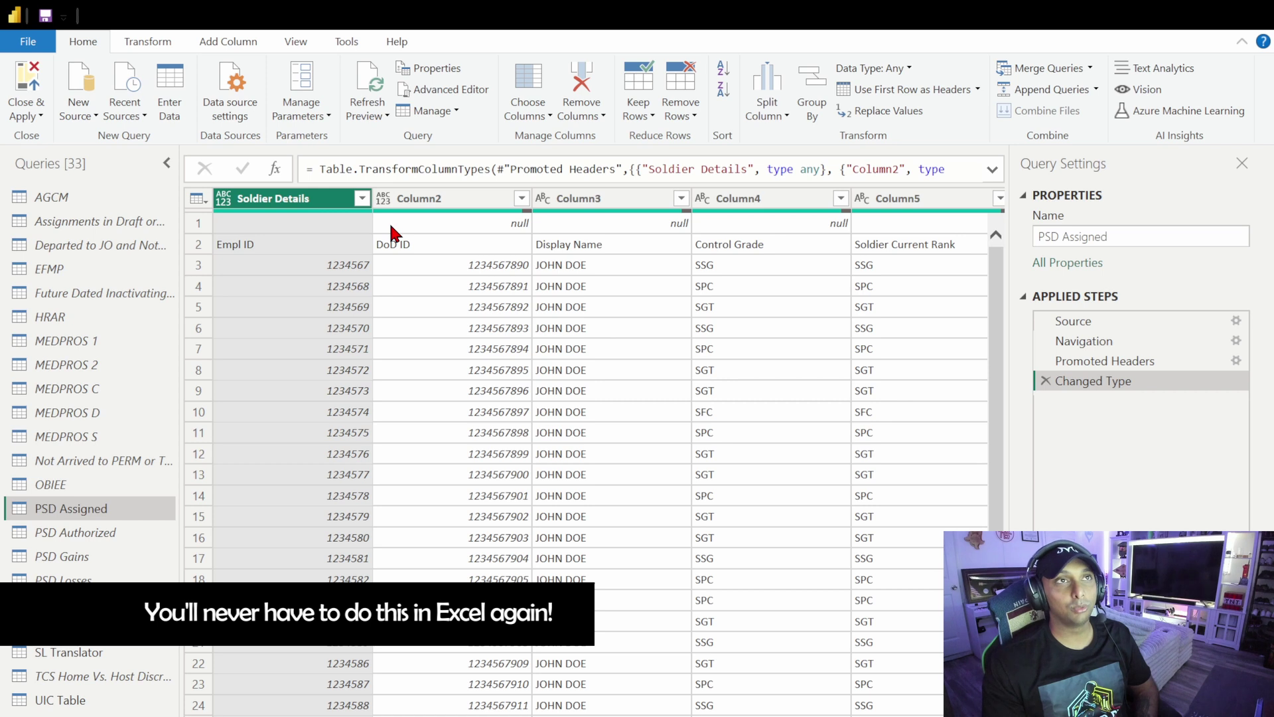
{"action": "left_click", "coordinate": [683, 115]}
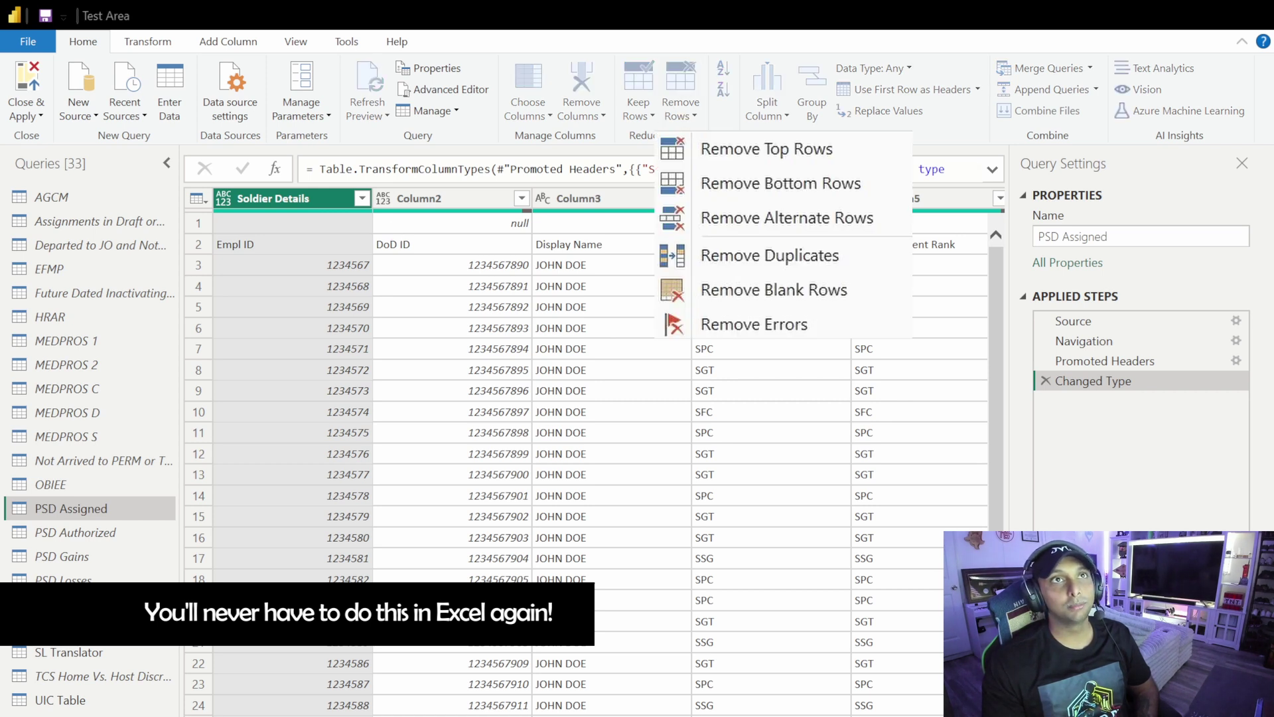
{"action": "left_click", "coordinate": [767, 149]}
{"action": "type", "text": "1"}
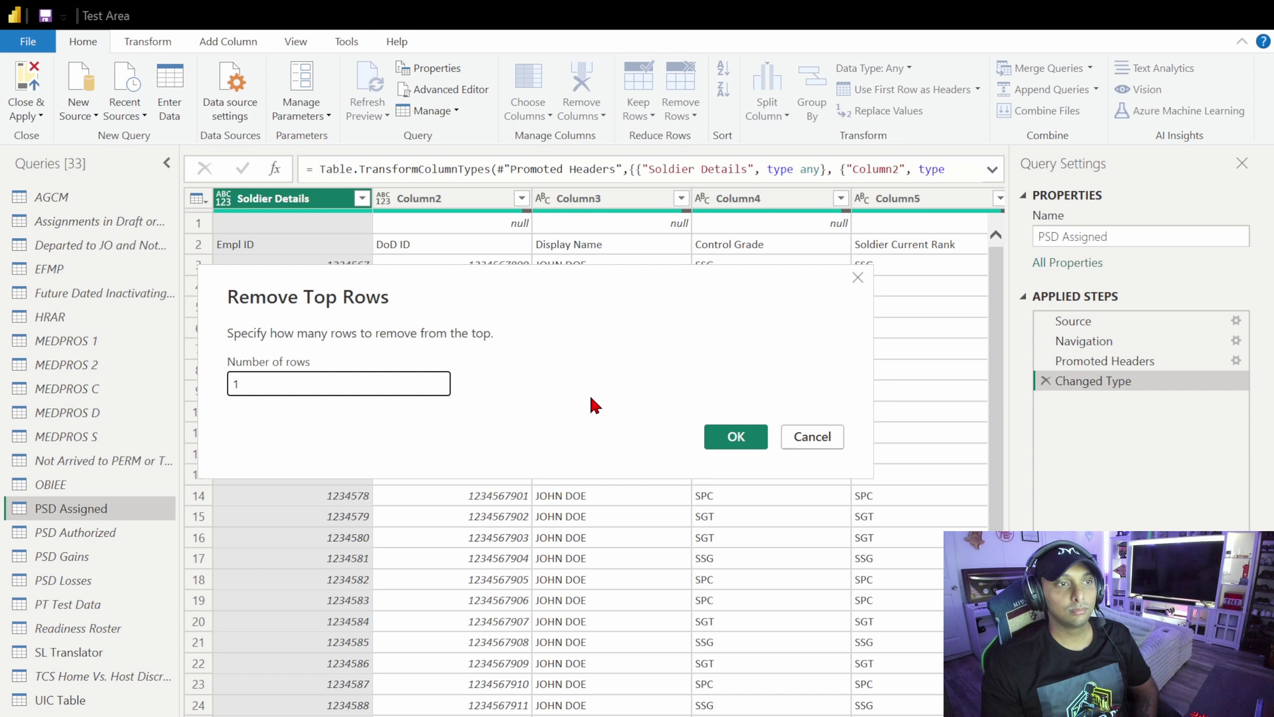
{"action": "left_click", "coordinate": [708, 435]}
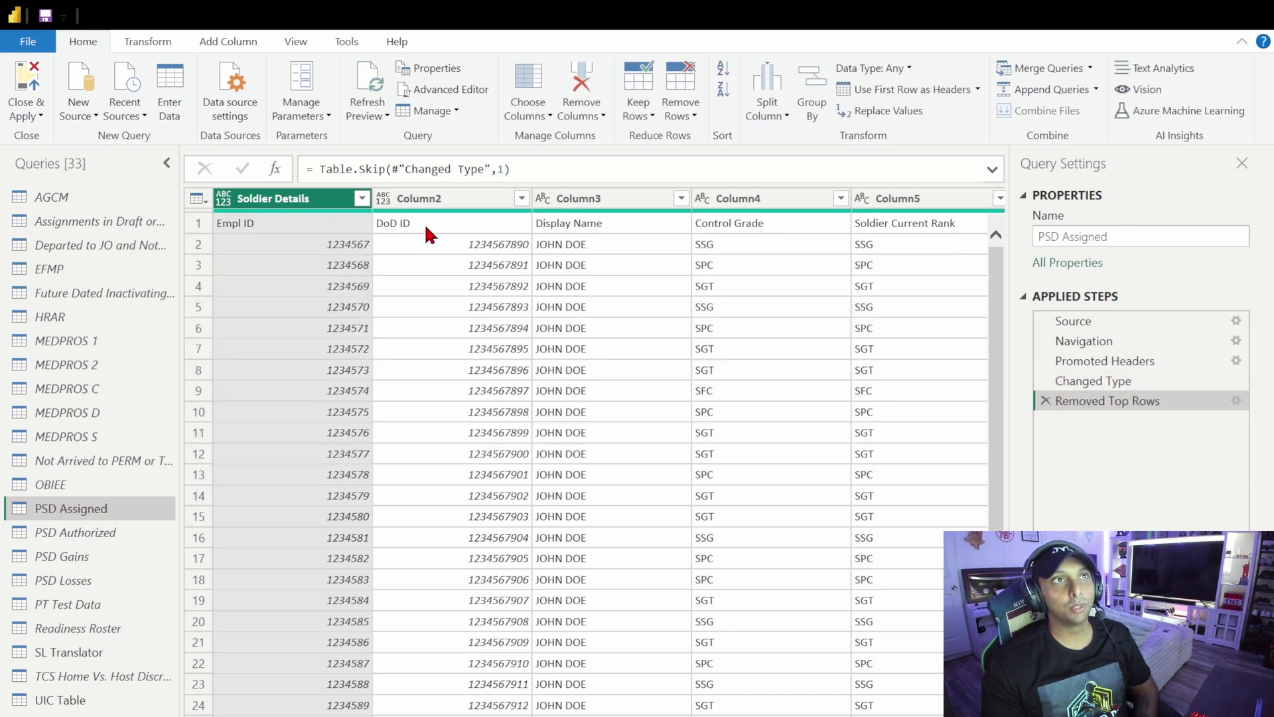
- Promote the first row of PSD Assigned to column headers and change its date columns, including End Date and End Date_16, to Date type
{"action": "left_click", "coordinate": [863, 93]}
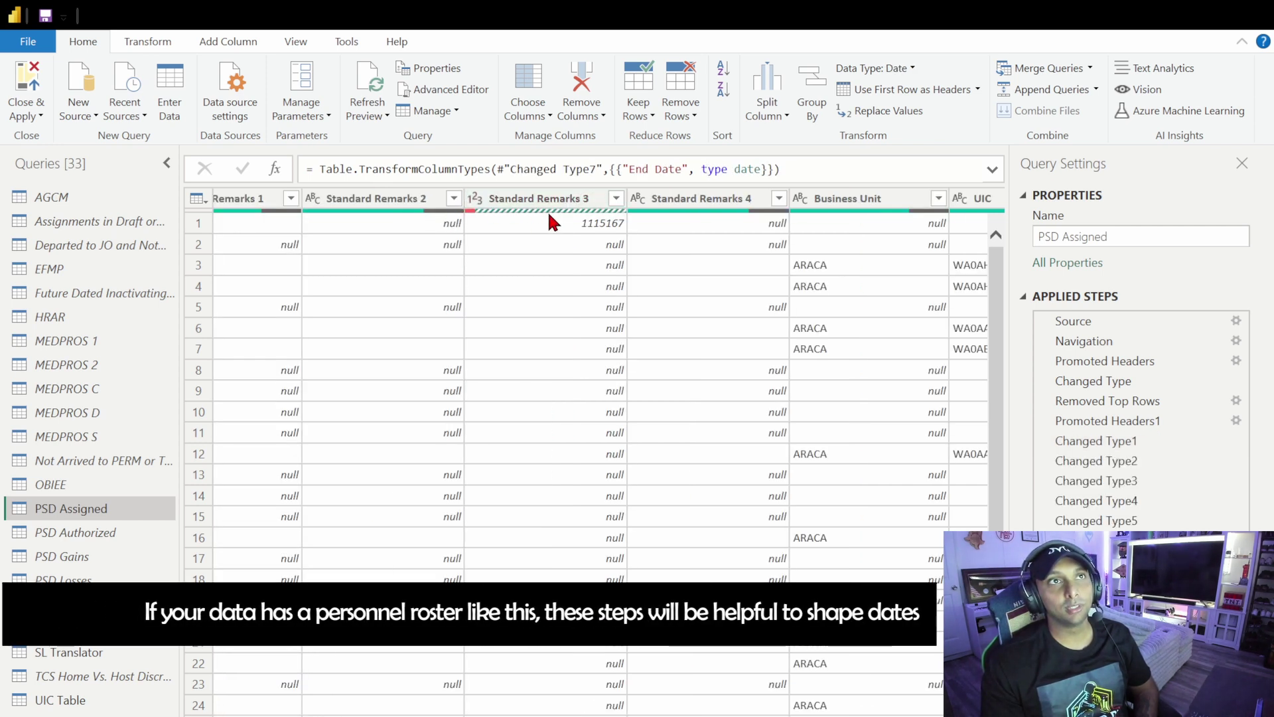
{"action": "left_click", "coordinate": [482, 202]}
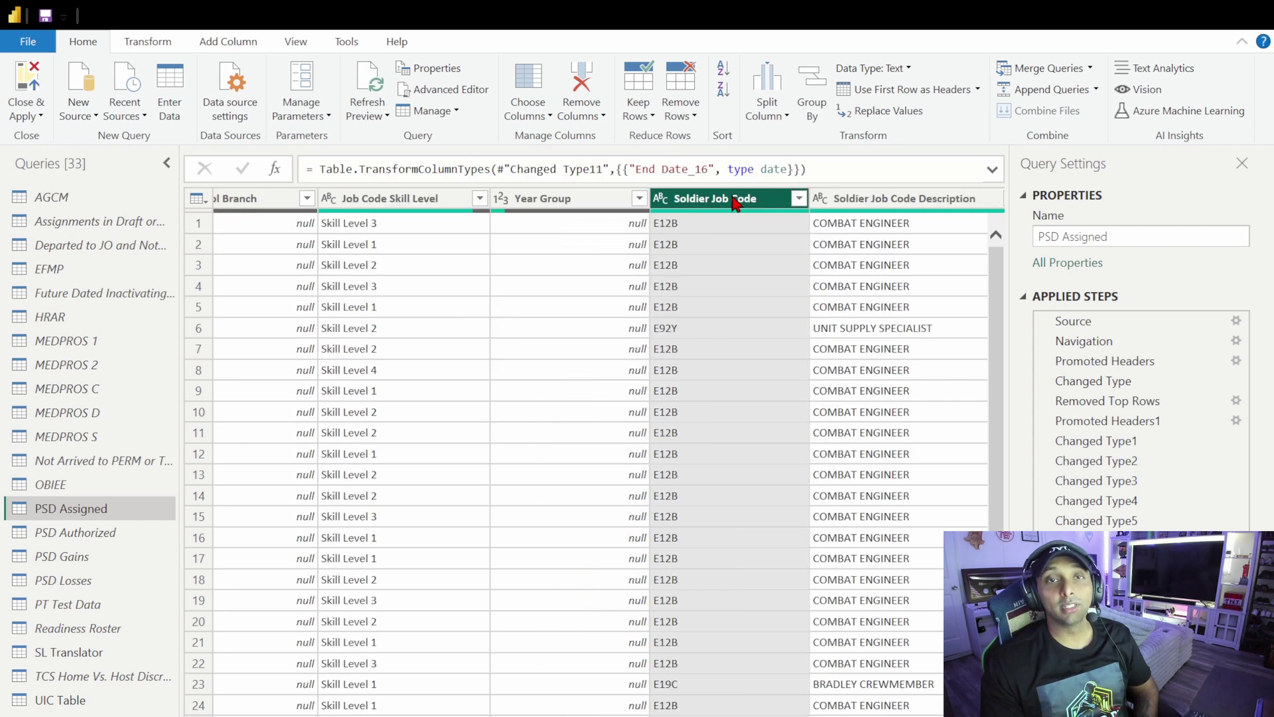
- Duplicate the Soldier Job Code column in PSD Assigned and rename the copy MOS
{"action": "right_click", "coordinate": [736, 200]}
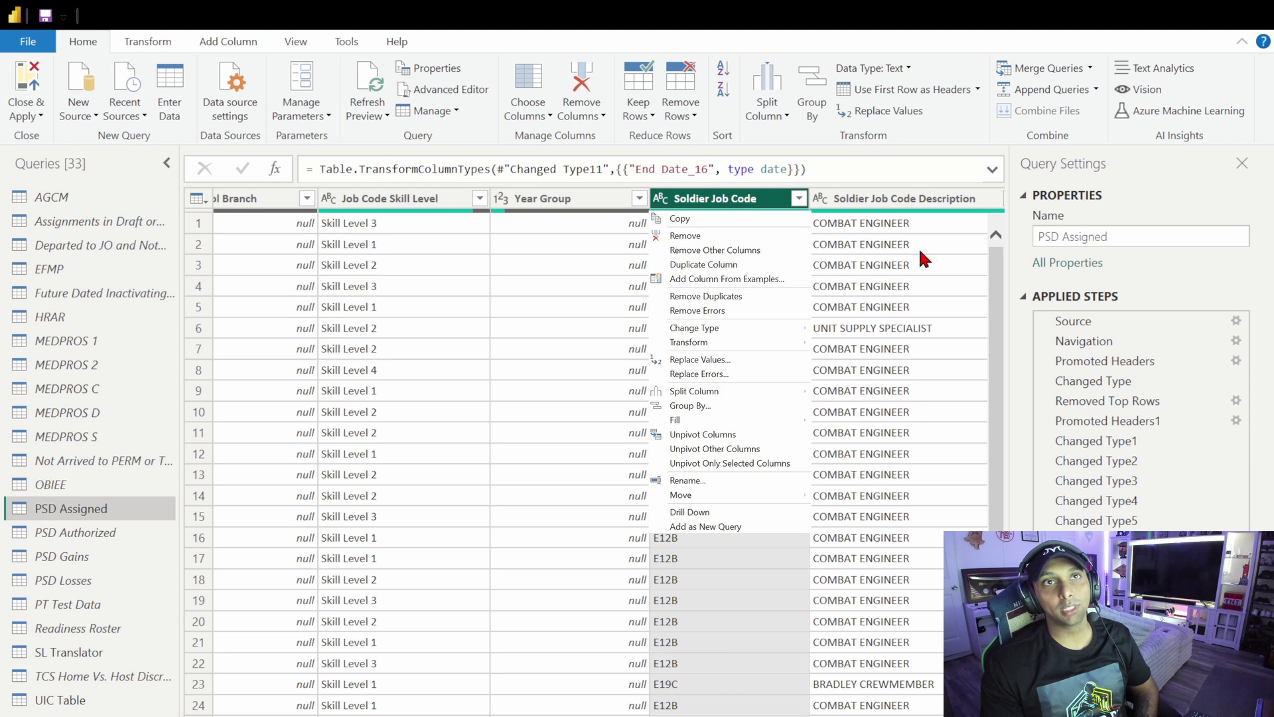
{"action": "left_click", "coordinate": [704, 264]}
{"action": "double_click", "coordinate": [940, 198]}
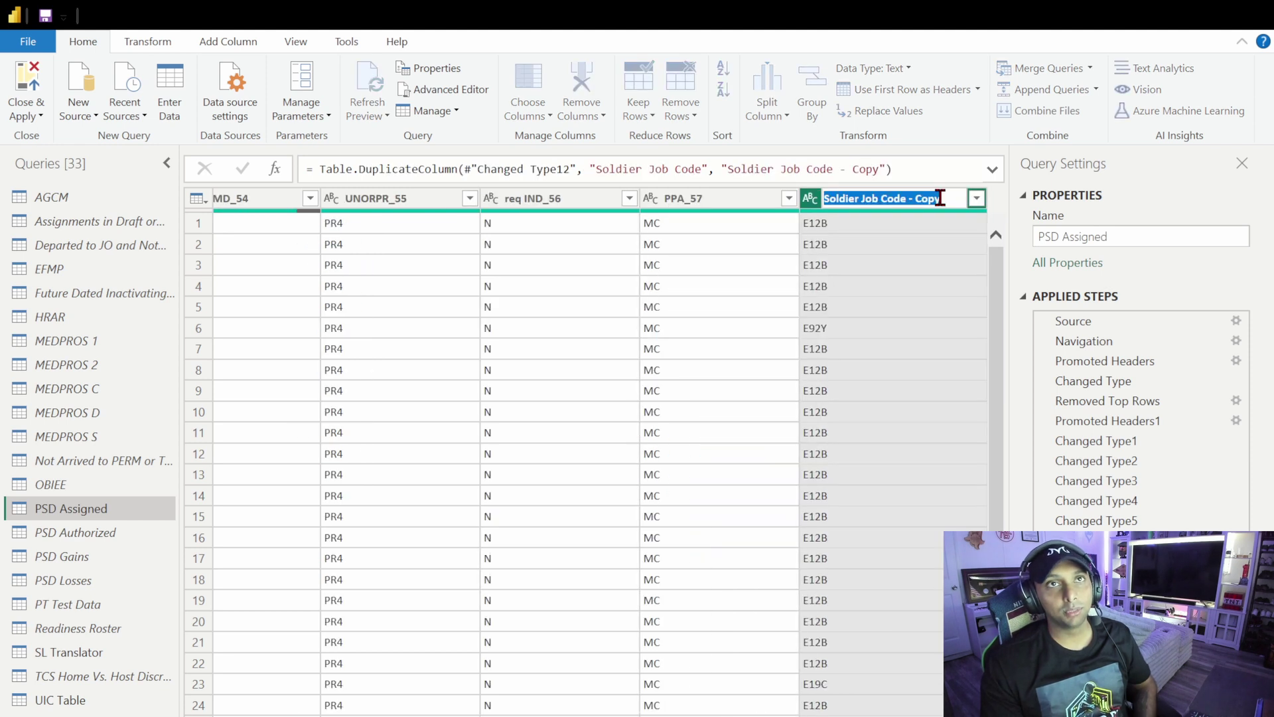
{"action": "type", "text": "MOS"}
{"action": "key", "text": "Return"}
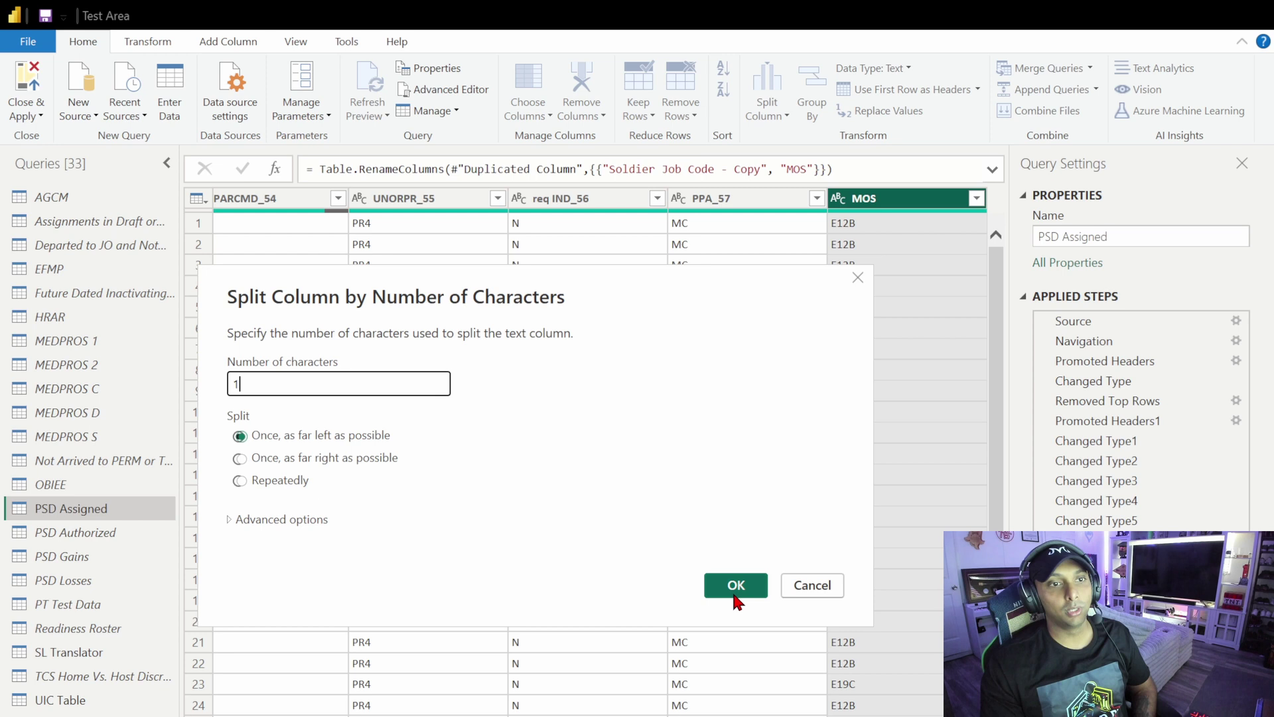
- Split the MOS column by 1 character, once, as far left as possible, and rename MOS.2 to Final MOS
{"action": "left_click", "coordinate": [734, 594]}
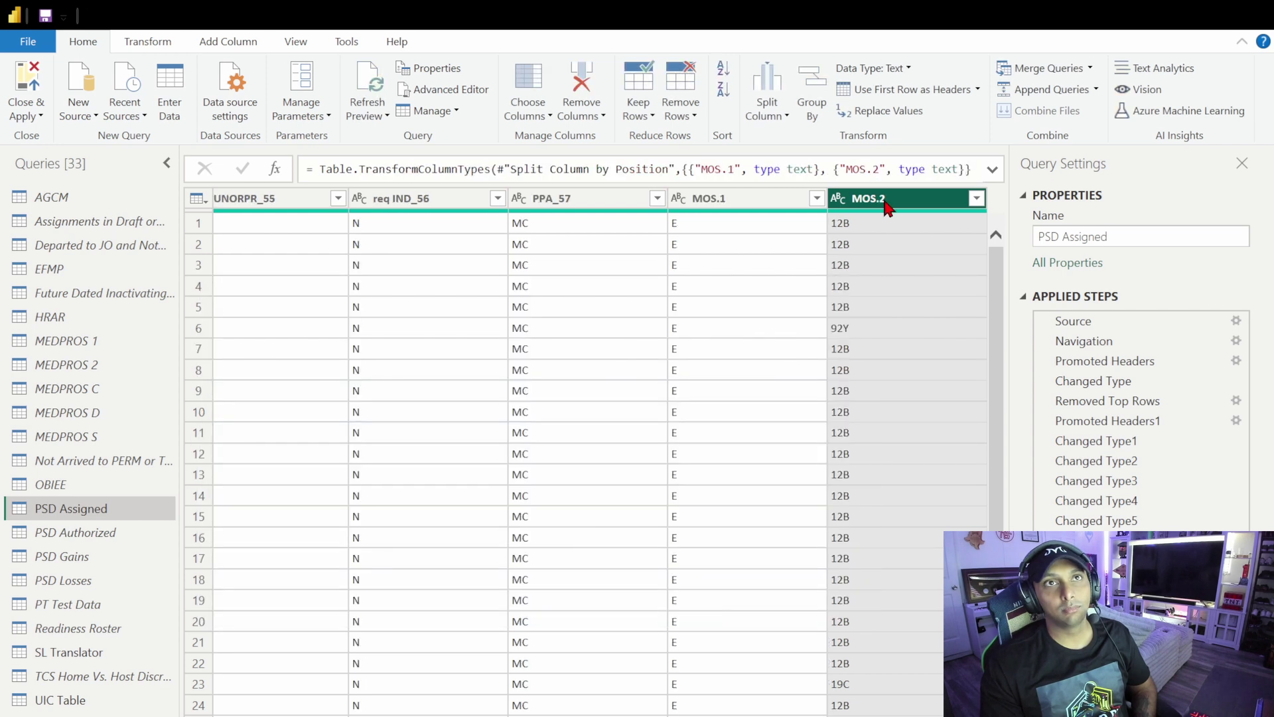
{"action": "double_click", "coordinate": [885, 200]}
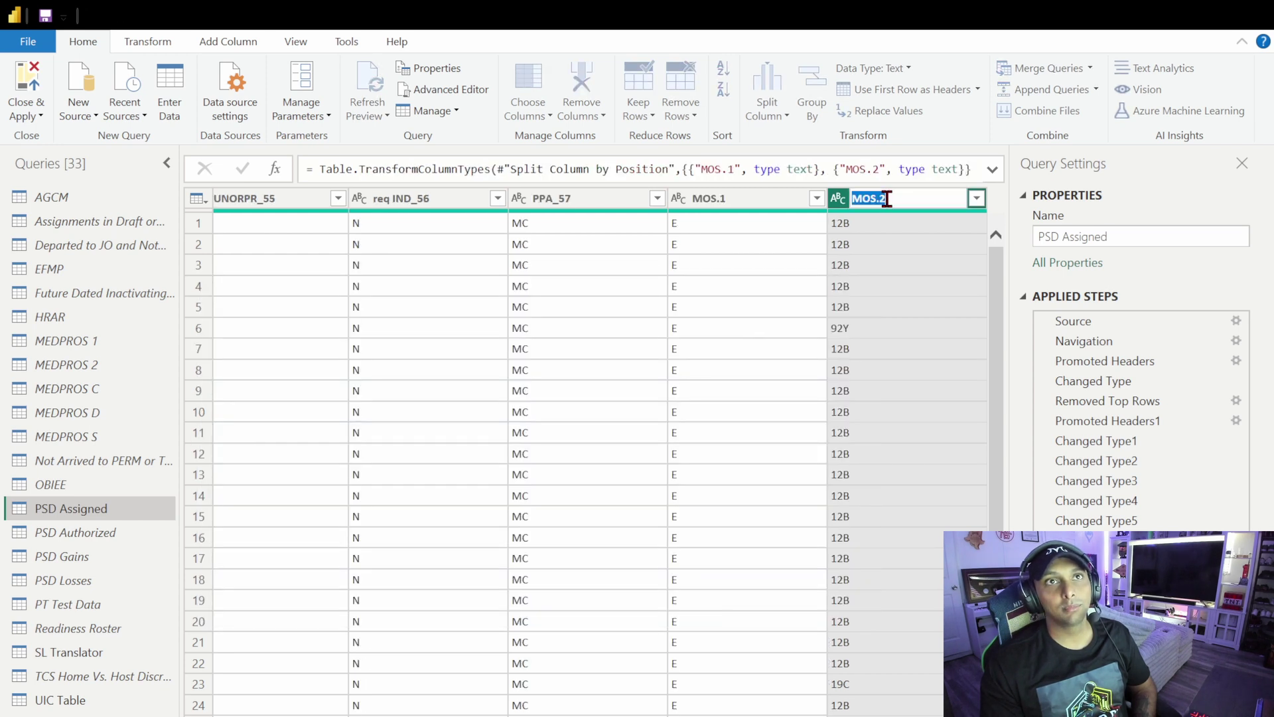
{"action": "type", "text": "Final MOS"}
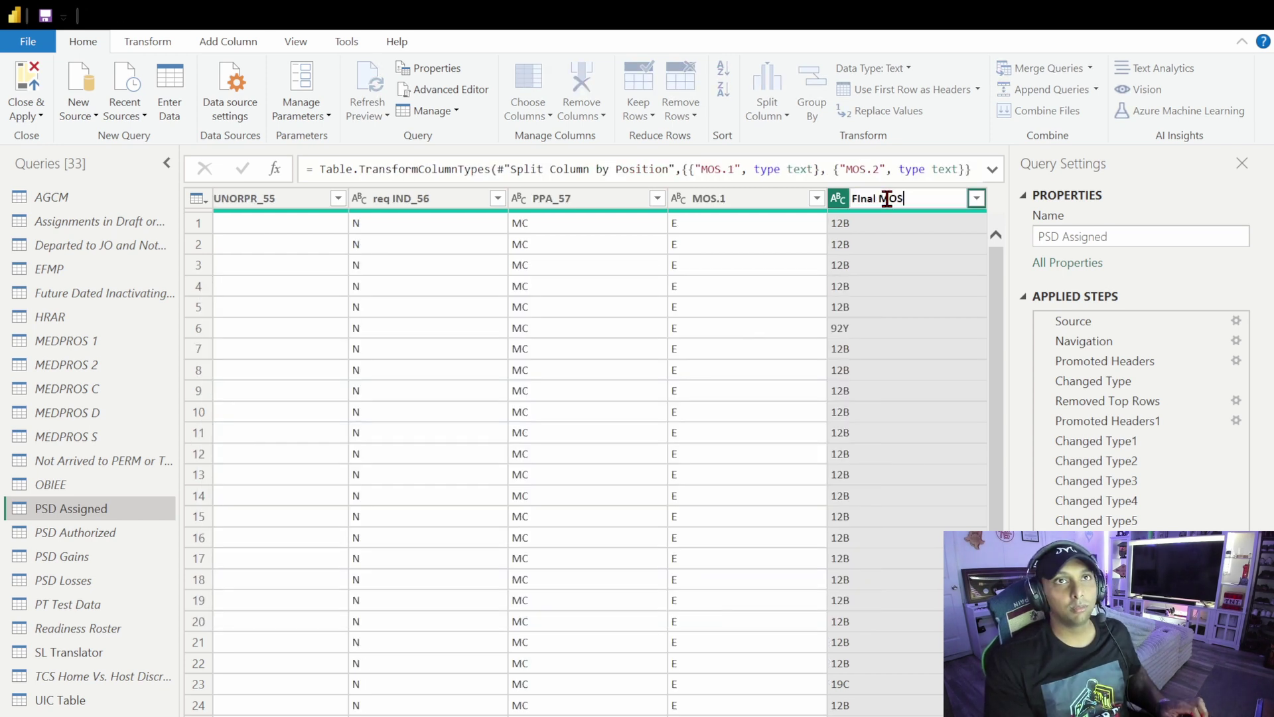
{"action": "key", "text": "Return"}
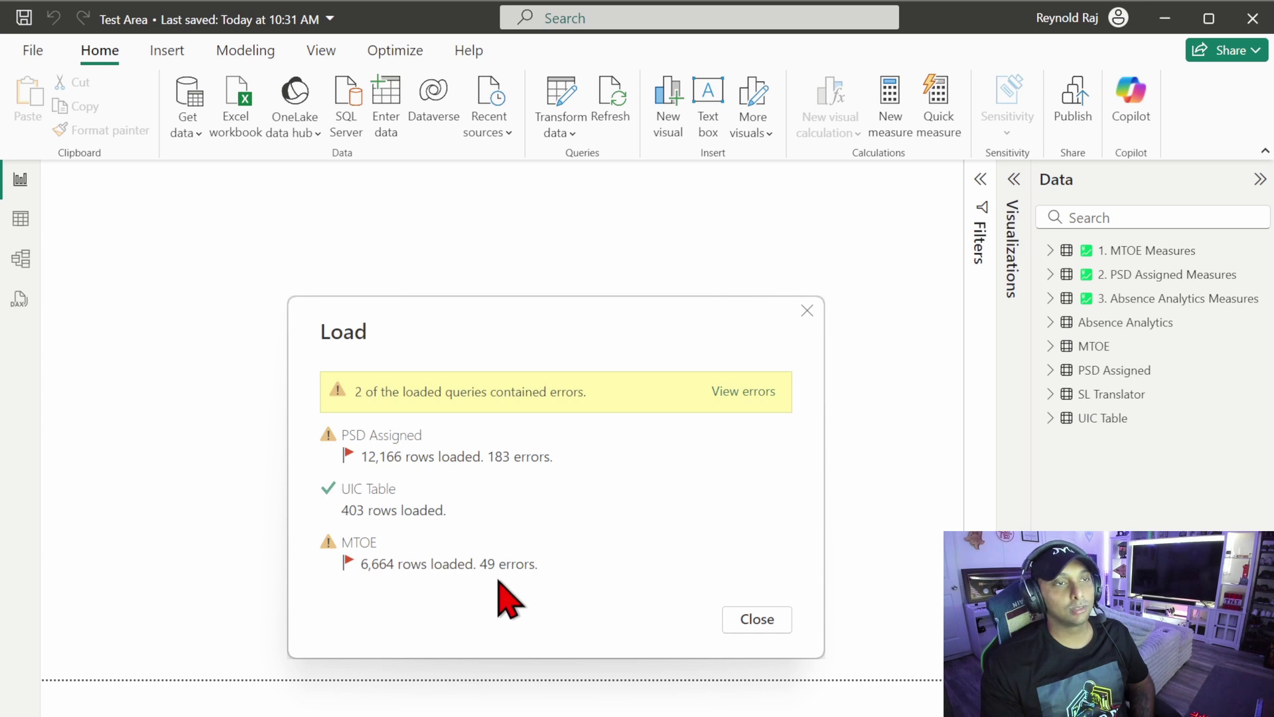
- Review the load errors reported for the queries, and apply the corrected queries to the model with GRADE - Copy.2 removed from MTOE
{"action": "left_click", "coordinate": [743, 392]}
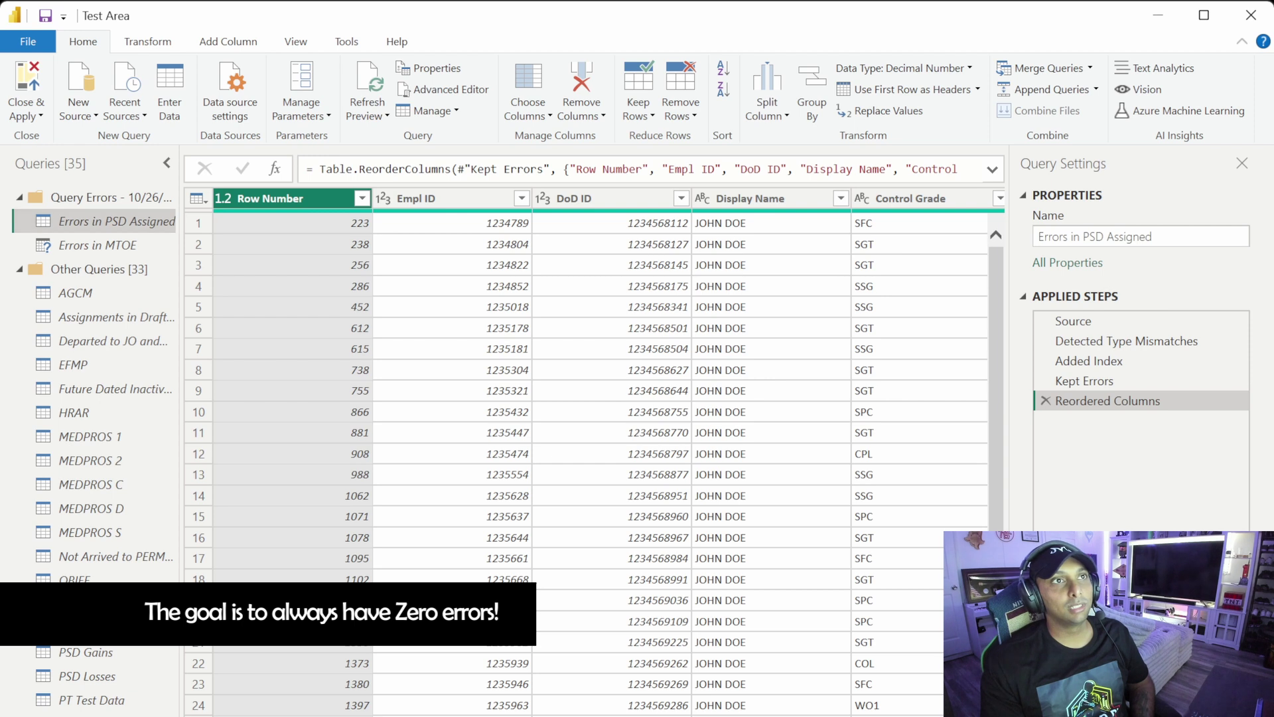
{"action": "scroll", "coordinate": [598, 451], "scroll_direction": "right", "scroll_amount": 15}
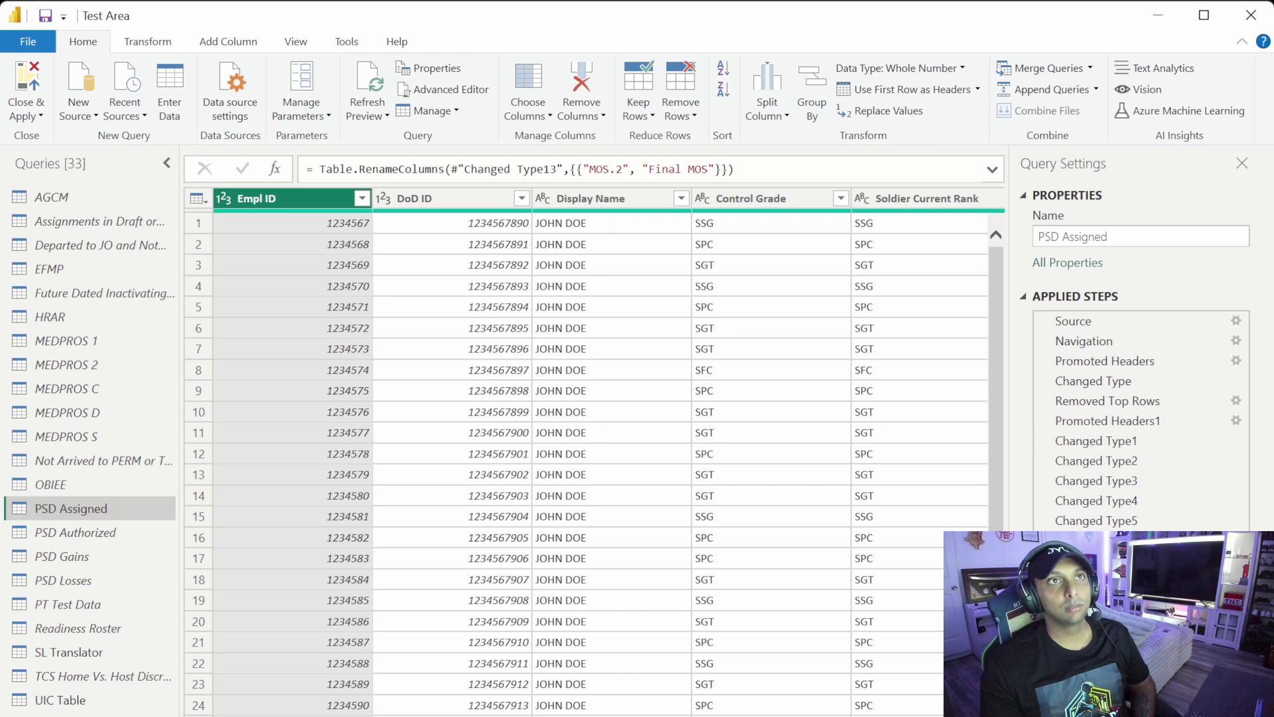
{"action": "scroll", "coordinate": [597, 432], "scroll_direction": "right", "scroll_amount": 10}
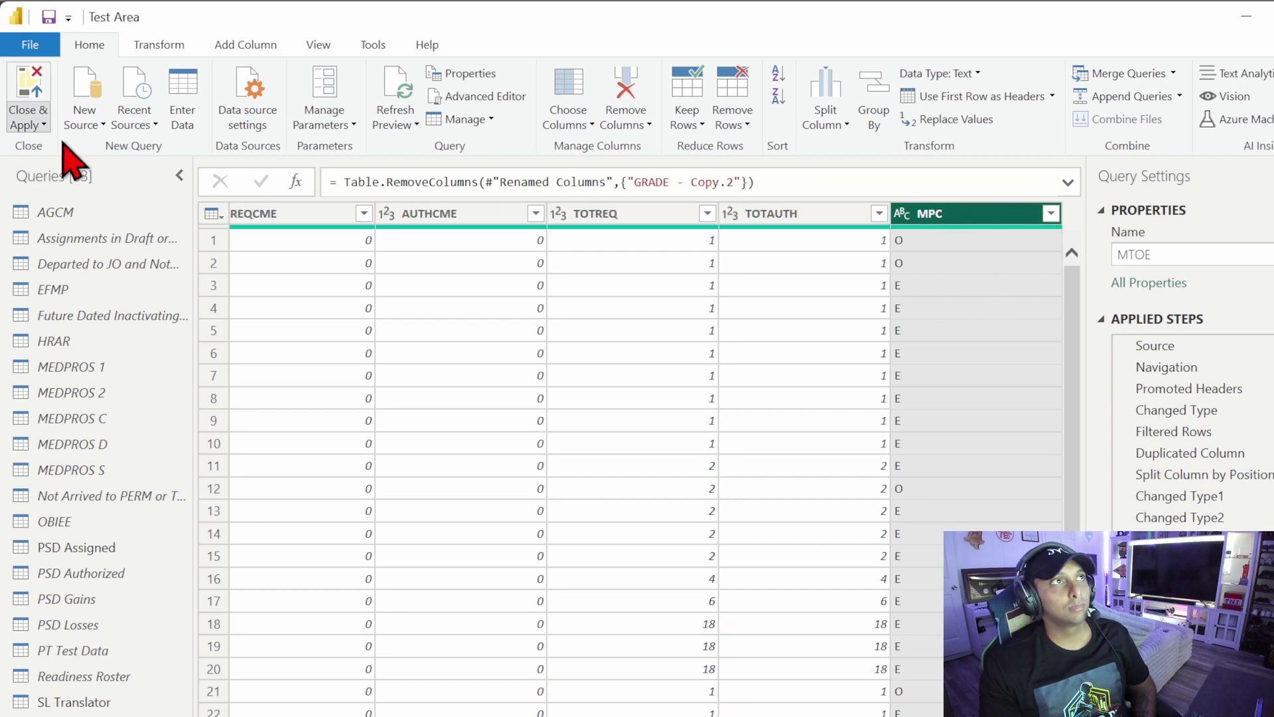
{"action": "left_click", "coordinate": [26, 109]}
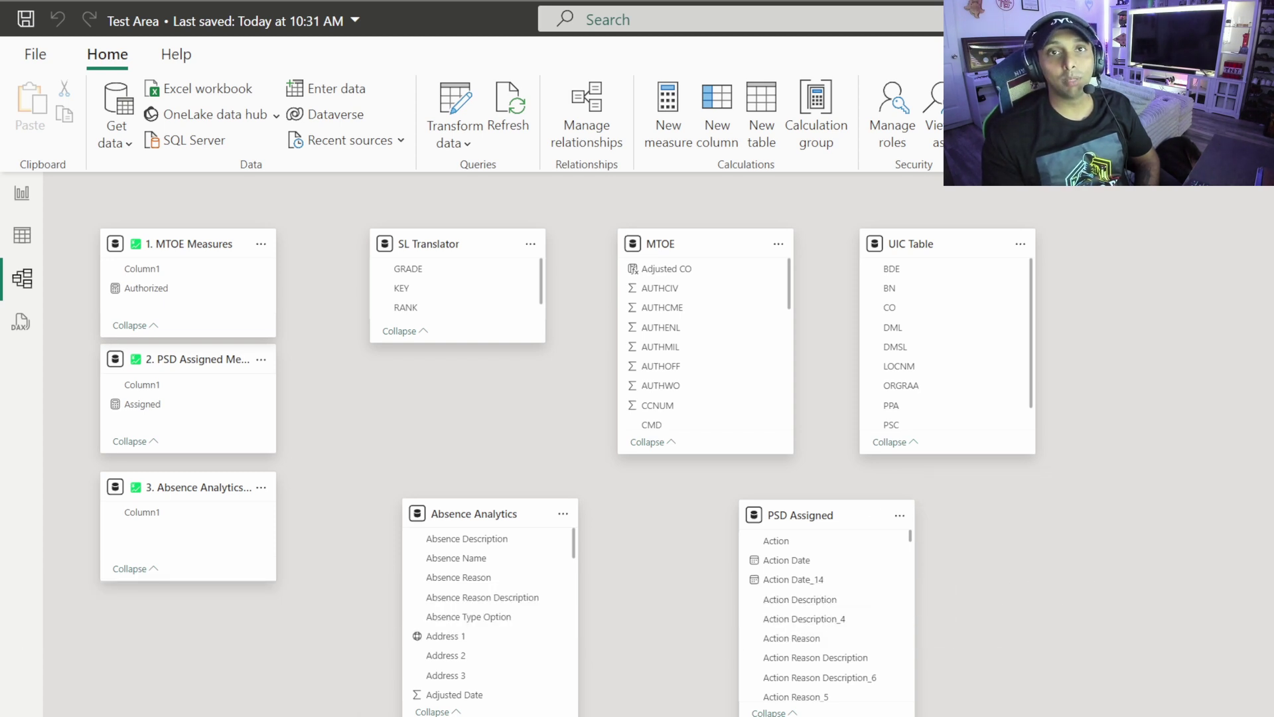
- Relate UIC_38 in PSD Assigned, many to one with single cross-filtering, and UIC in Absence Analytics to the UIC column of UIC Table
{"action": "left_click_drag", "start_coordinate": [809, 515], "coordinate": [717, 527]}
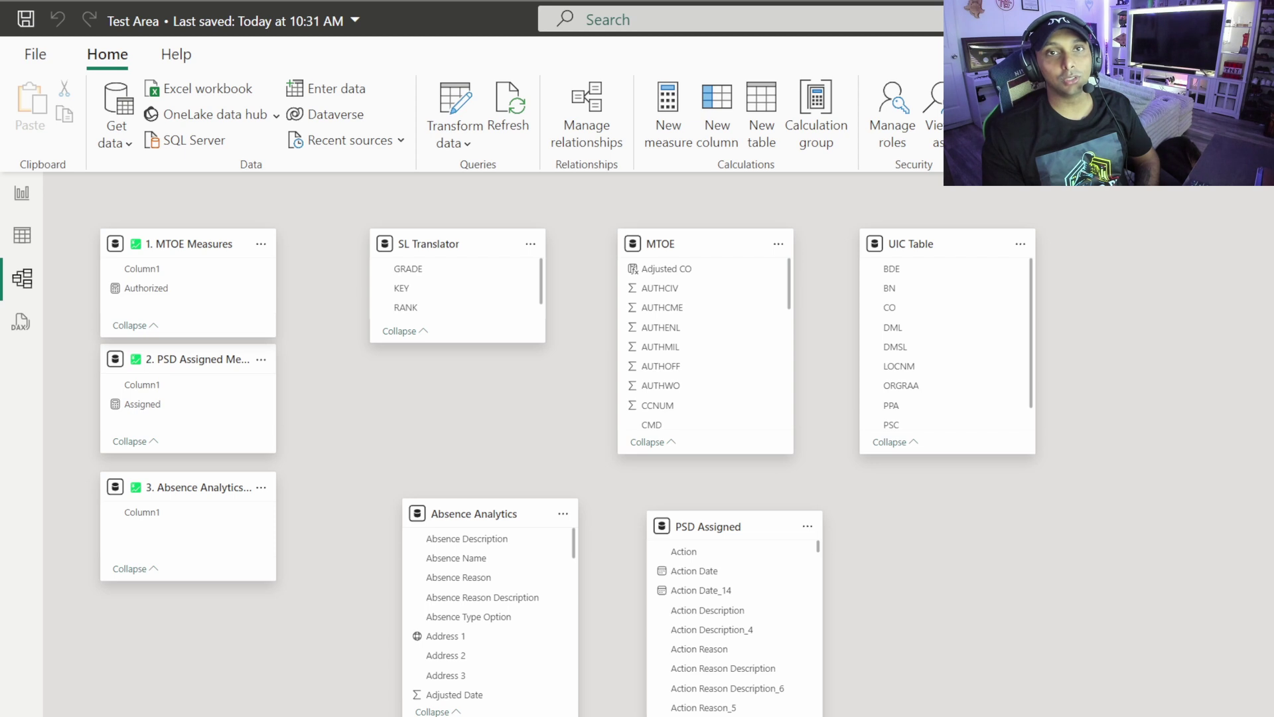
{"action": "scroll", "coordinate": [730, 598], "scroll_direction": "down", "scroll_amount": 10}
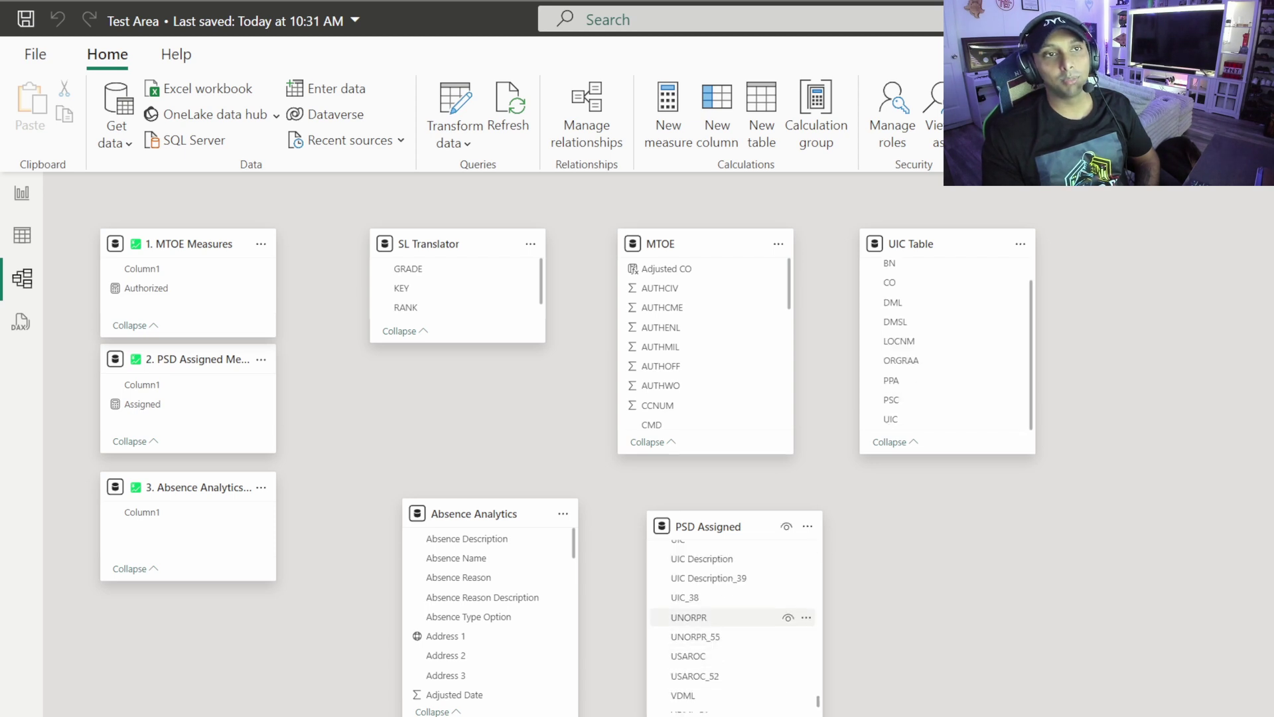
{"action": "left_click", "coordinate": [703, 597]}
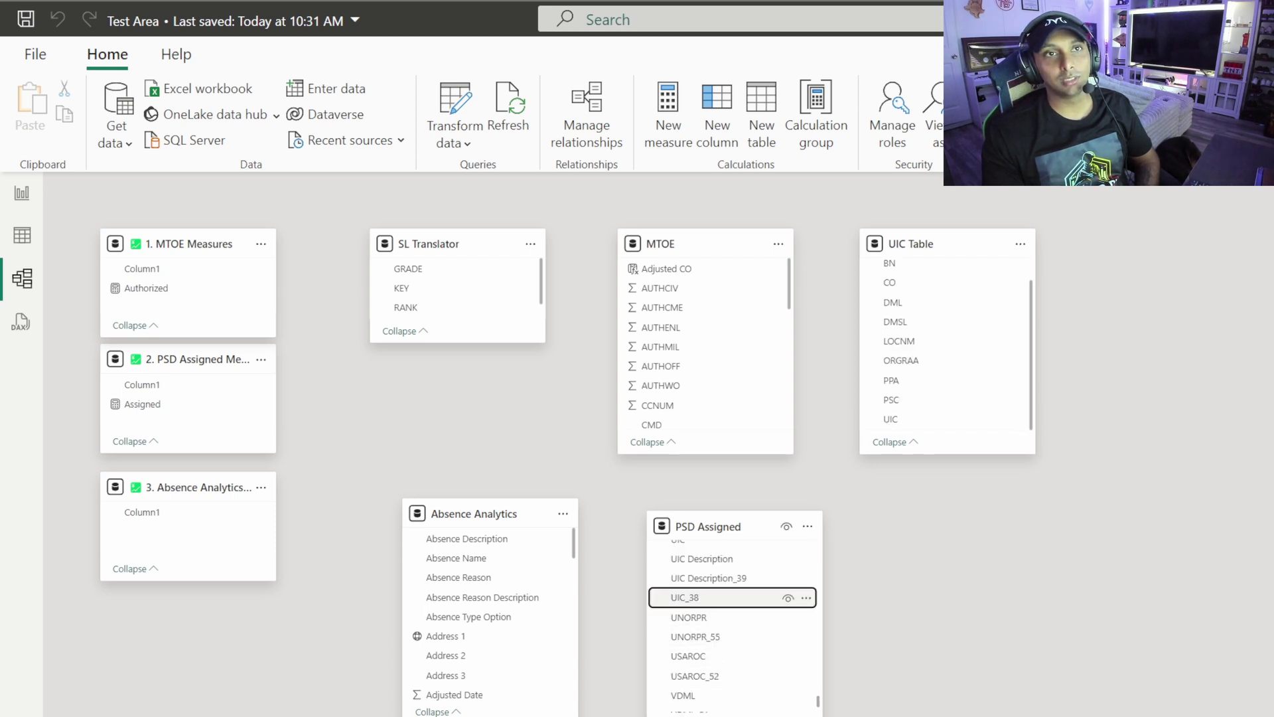
{"action": "left_click_drag", "start_coordinate": [892, 419], "coordinate": [891, 420]}
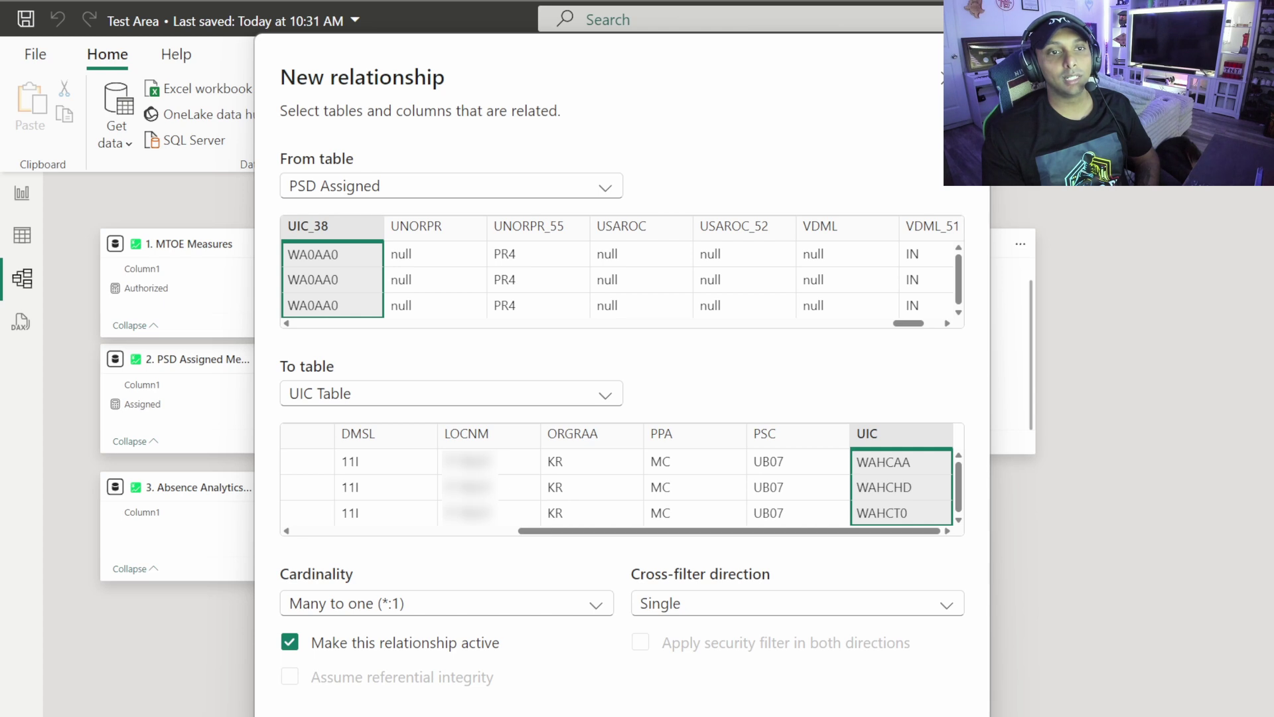
{"action": "key", "text": "Return"}
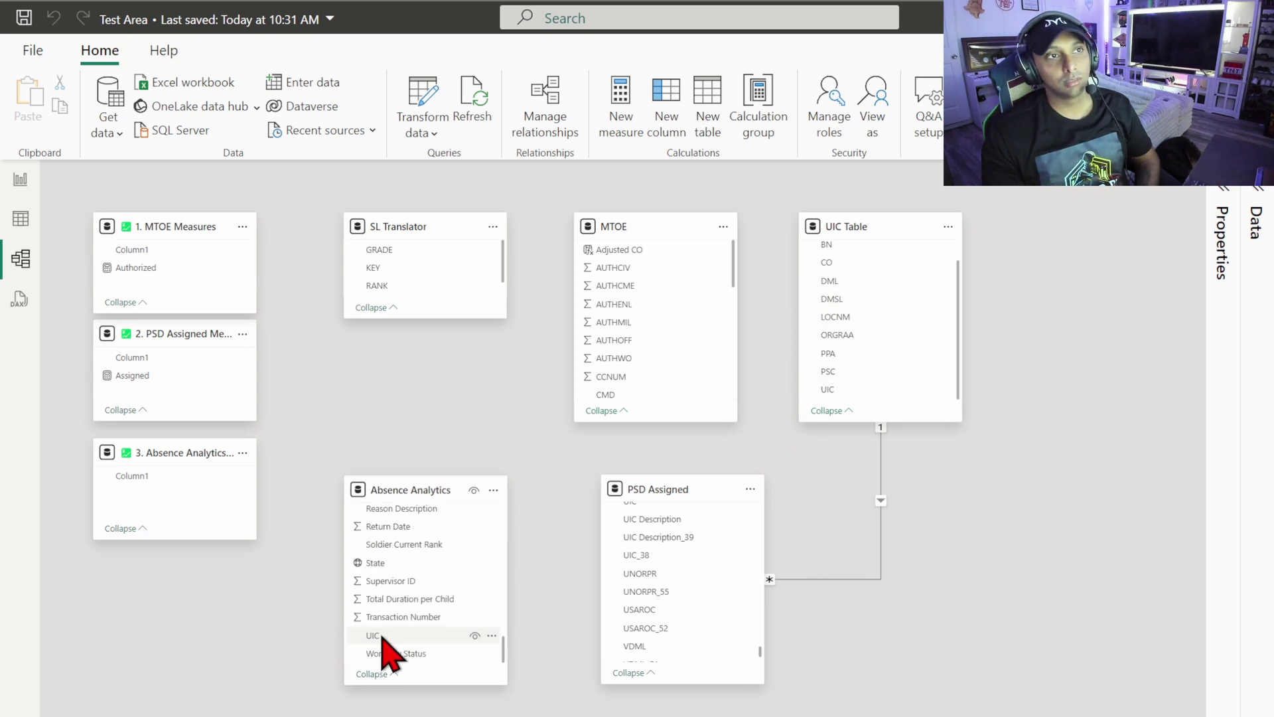
{"action": "left_click_drag", "start_coordinate": [381, 636], "coordinate": [886, 387]}
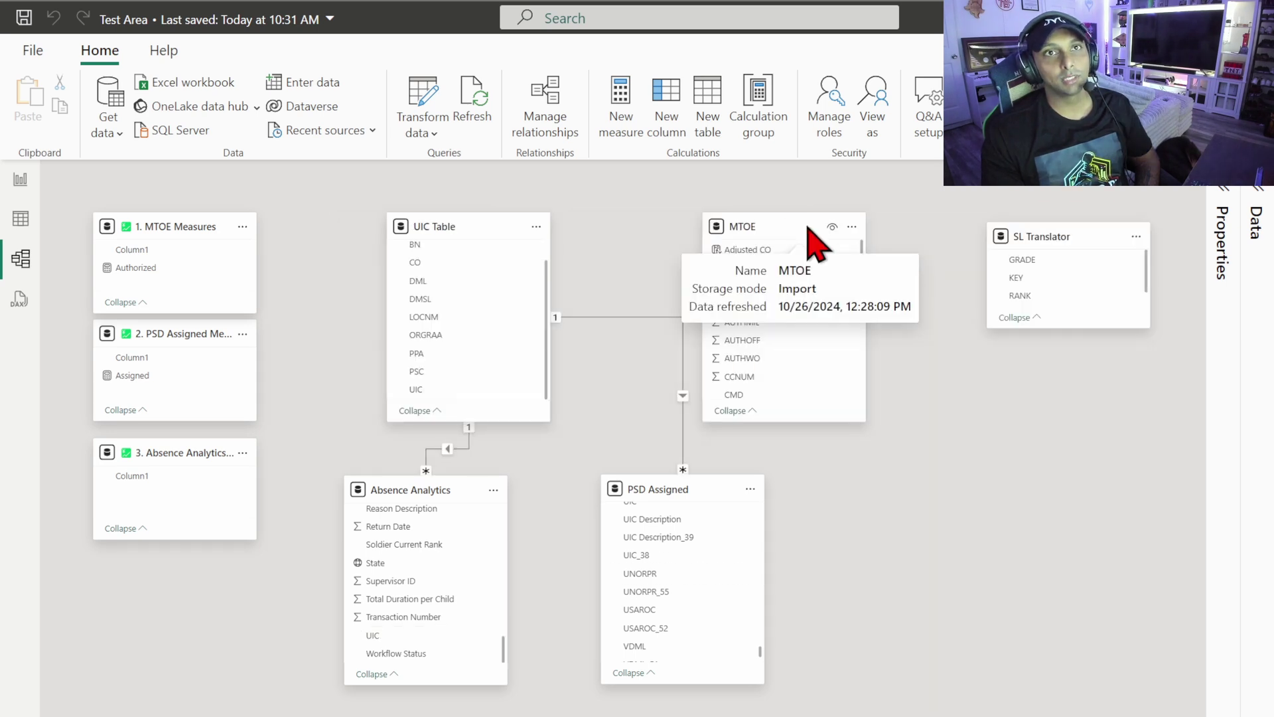
- Relate MTOE to SL Translator through GRADE, many to one with single cross-filtering, and to UIC Table through UIC
{"action": "scroll", "coordinate": [791, 339], "scroll_direction": "down", "scroll_amount": 5}
{"action": "left_click_drag", "start_coordinate": [785, 339], "coordinate": [1022, 259]}
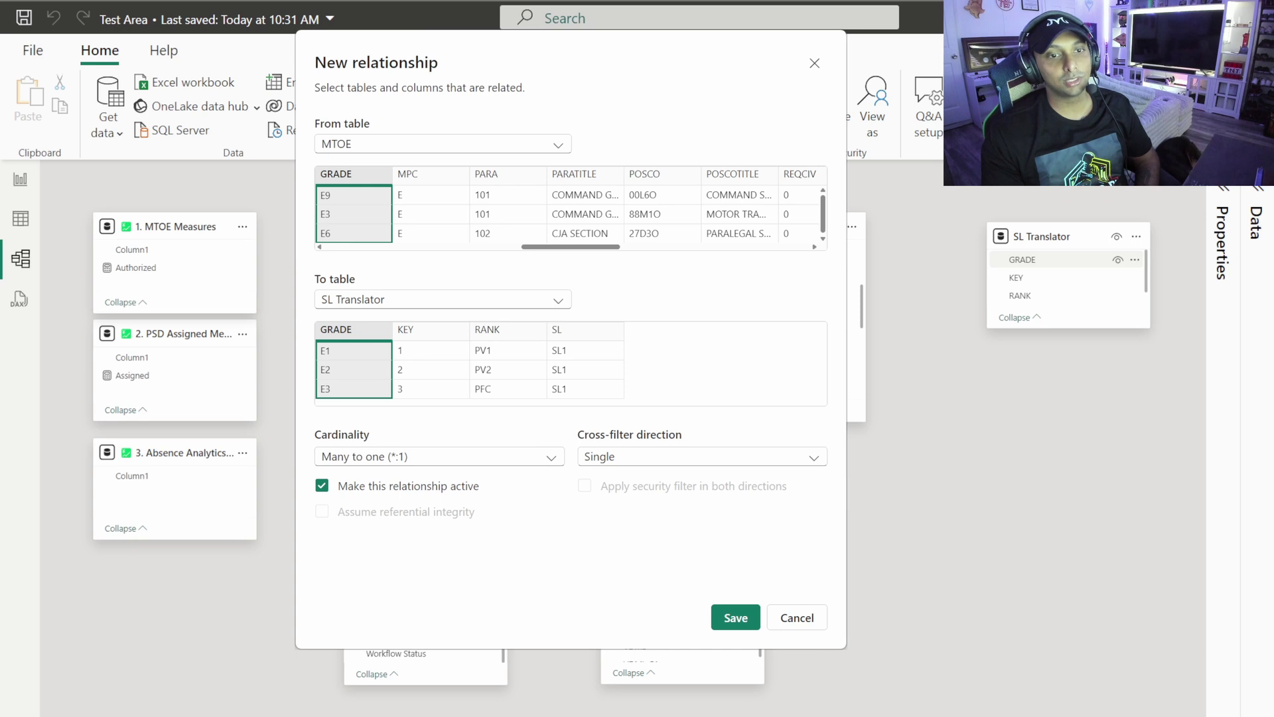
{"action": "left_click", "coordinate": [736, 617]}
{"action": "left_click_drag", "start_coordinate": [740, 371], "coordinate": [415, 390]}
{"action": "key", "text": "Return"}
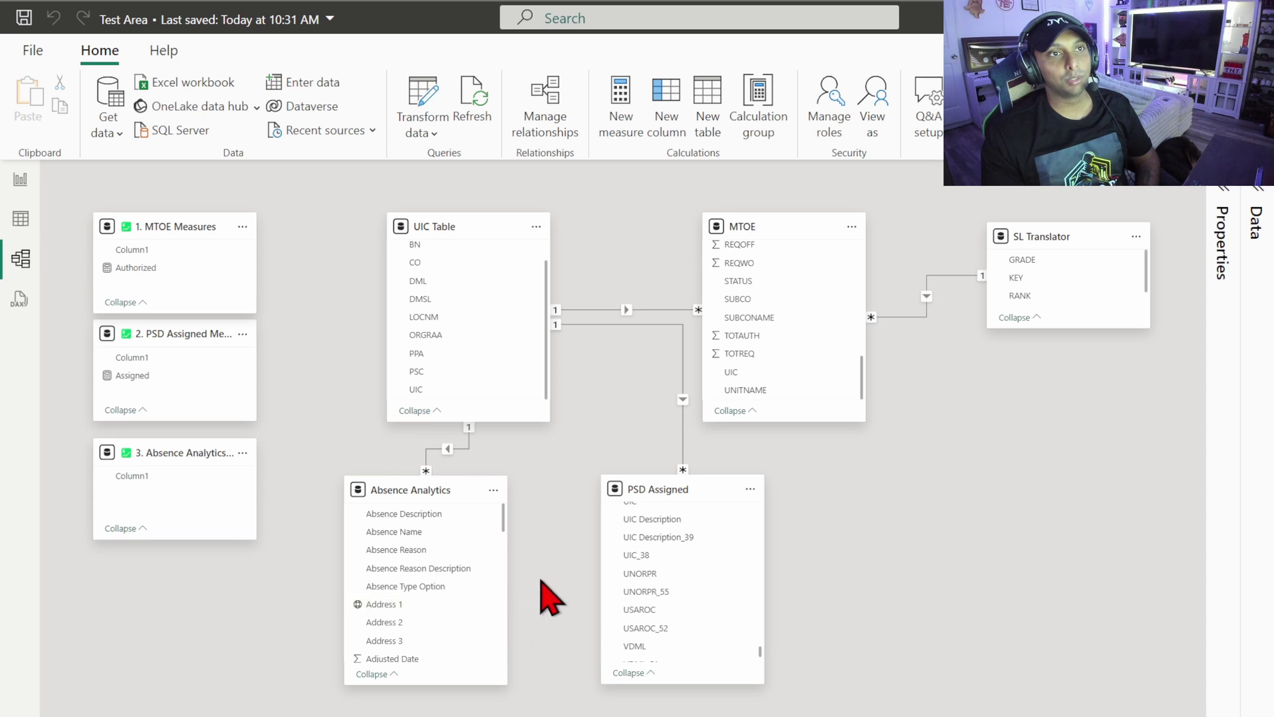
- Start a new relationship between Emplid in Absence Analytics and Empl ID in PSD Assigned
{"action": "mouse_move", "coordinate": [447, 491]}
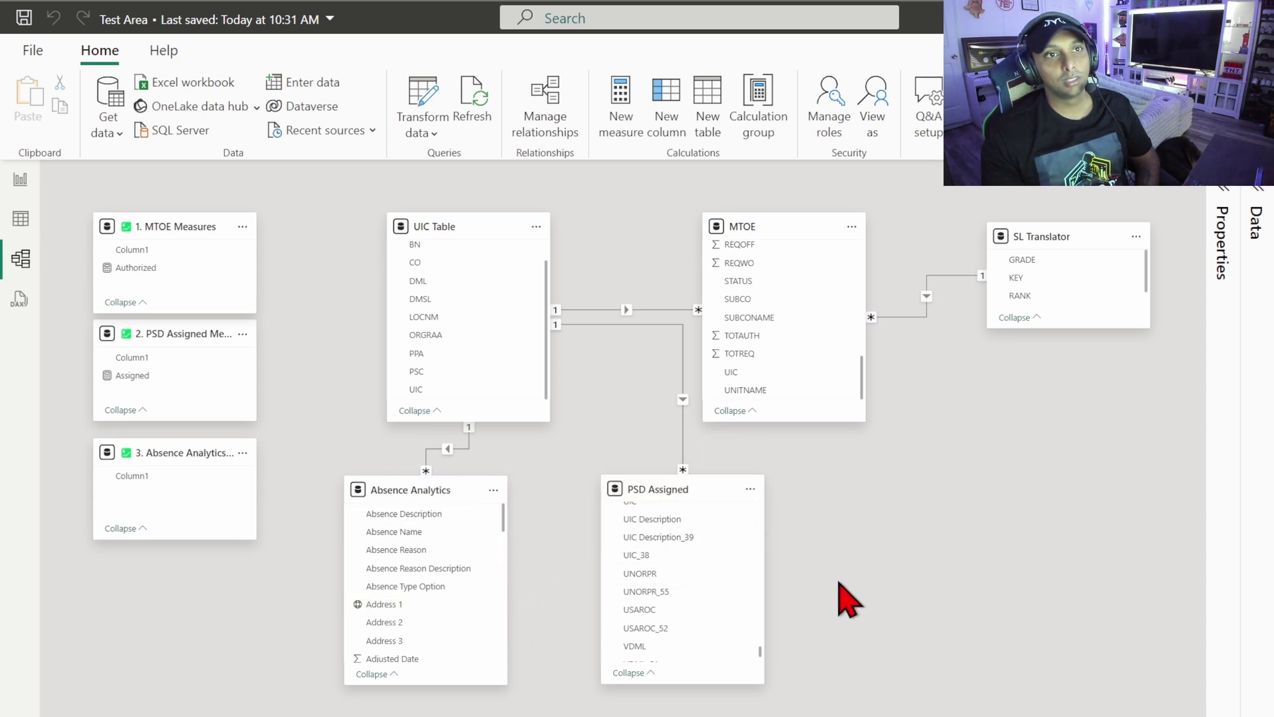
{"action": "scroll", "coordinate": [455, 600], "scroll_direction": "down", "scroll_amount": 5}
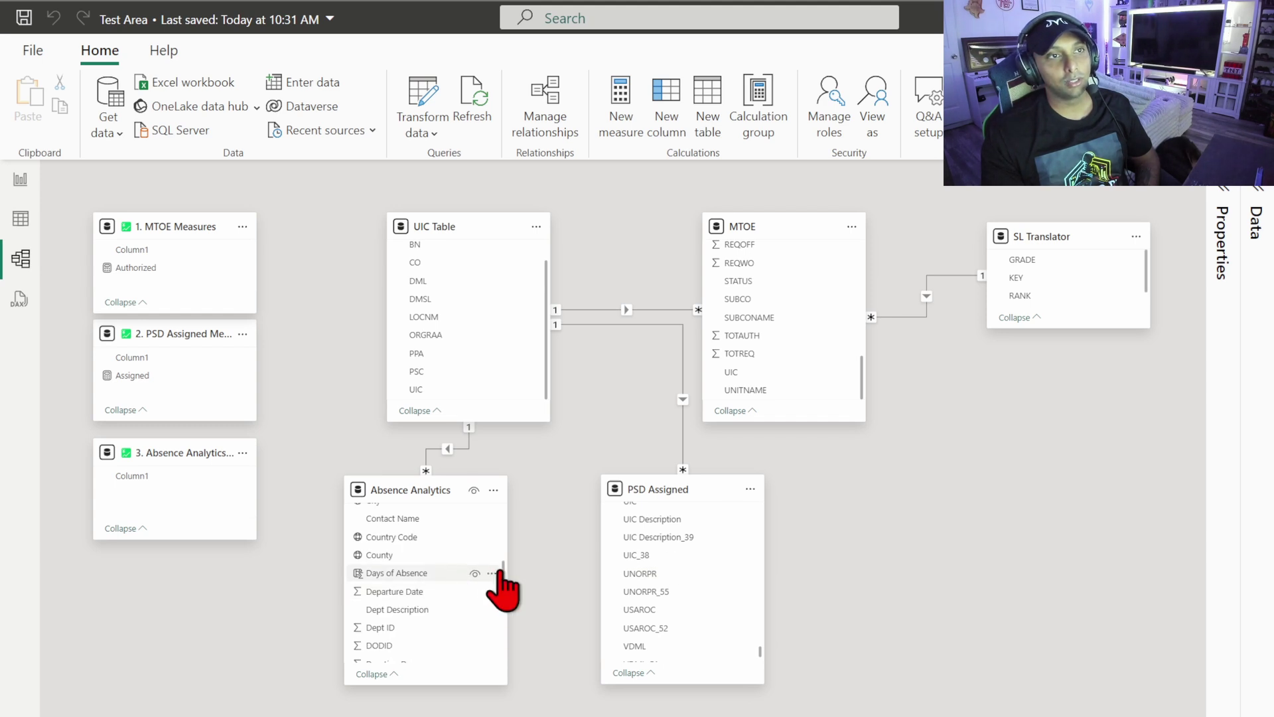
{"action": "scroll", "coordinate": [508, 588], "scroll_direction": "down", "scroll_amount": 3}
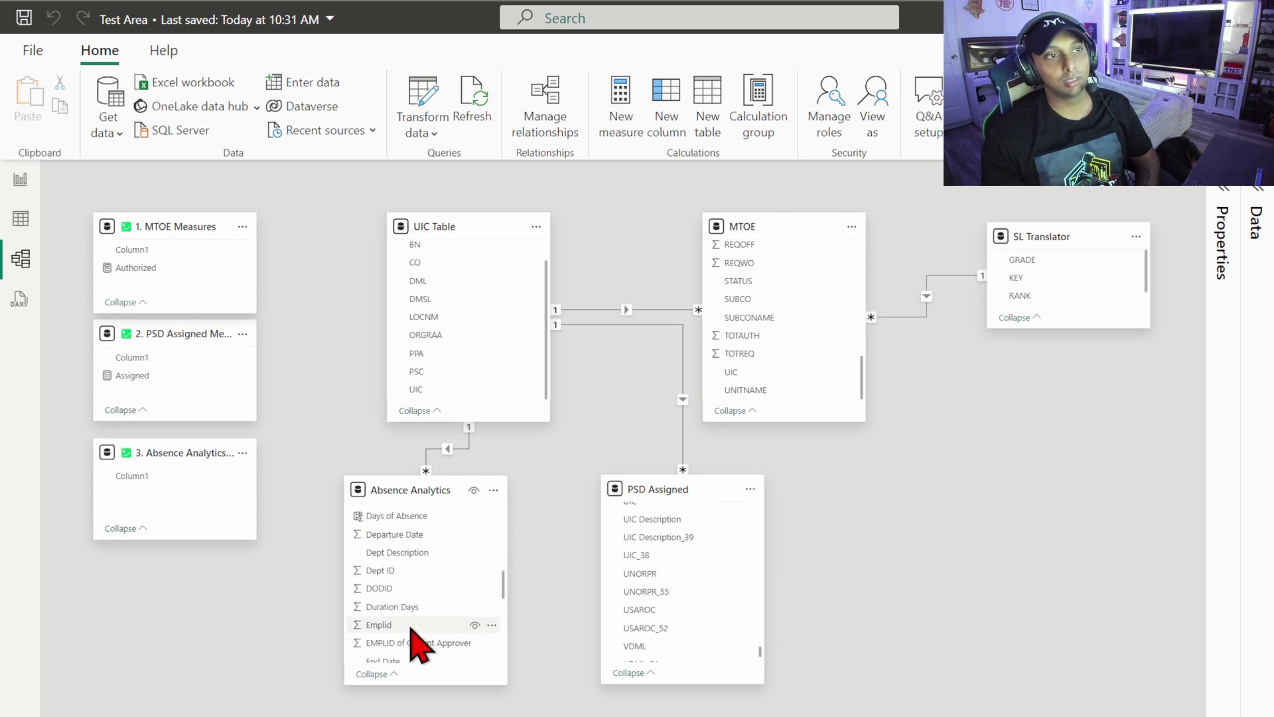
{"action": "left_click_drag", "start_coordinate": [469, 624], "coordinate": [637, 568]}
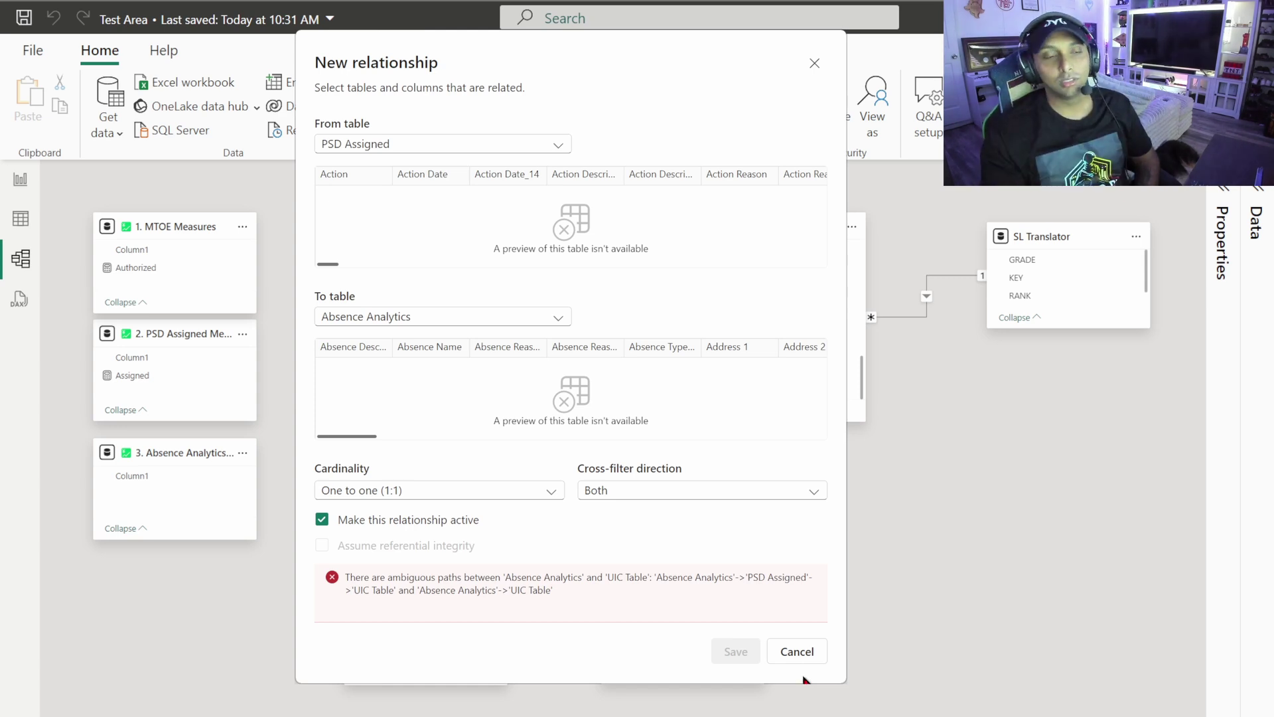
- Set the PSD Assigned to Absence Analytics relationship to many to one, inactive, with single cross-filter direction, and save it
{"action": "left_click", "coordinate": [497, 491]}
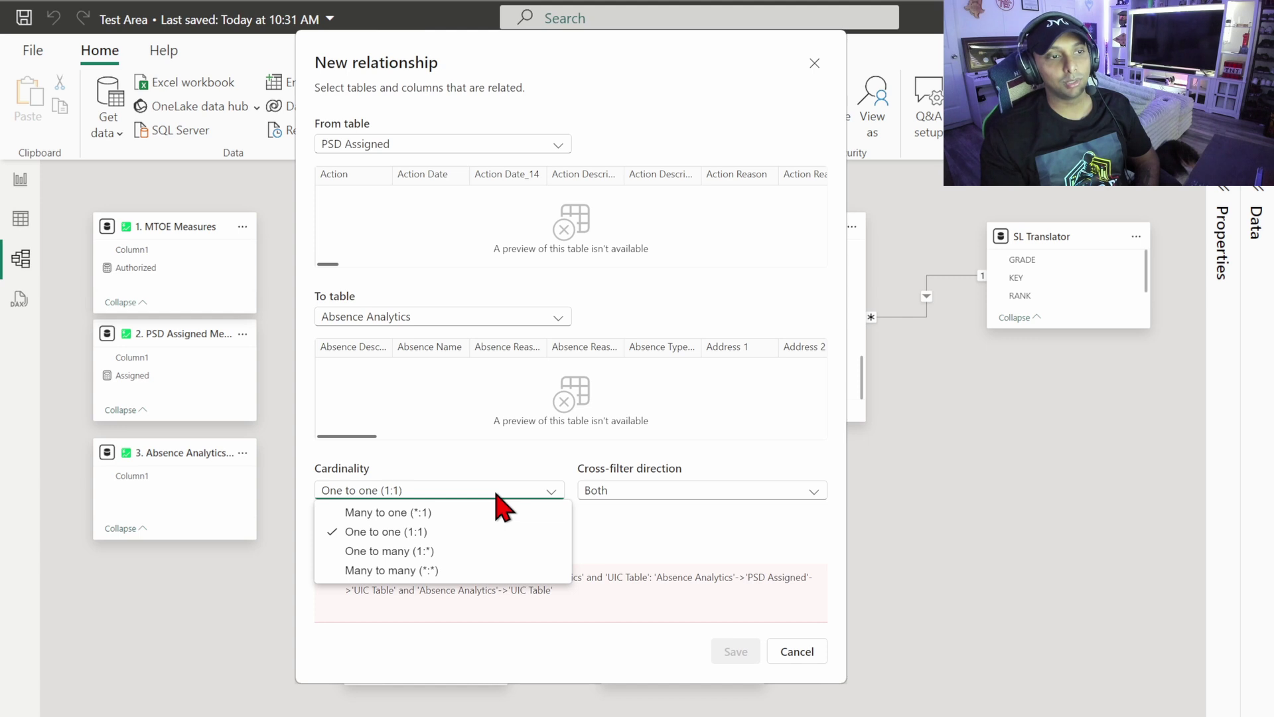
{"action": "left_click", "coordinate": [438, 512]}
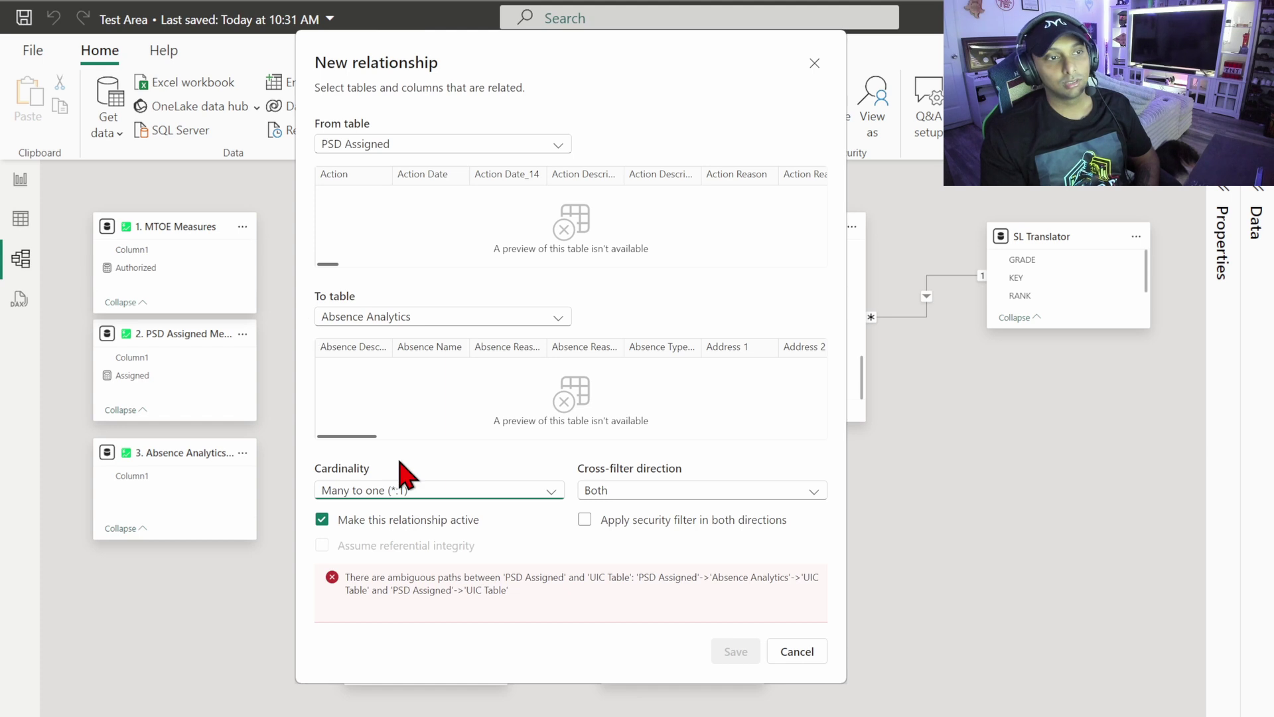
{"action": "left_click", "coordinate": [322, 519]}
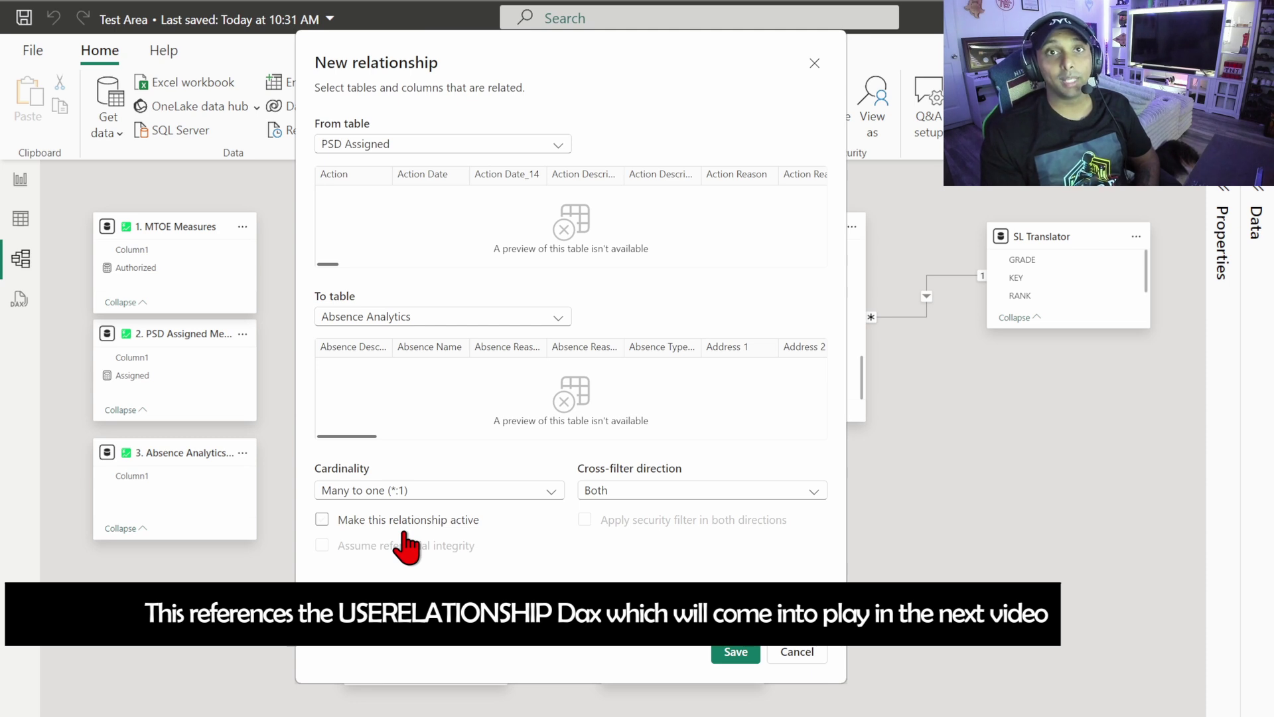
{"action": "left_click", "coordinate": [627, 491]}
{"action": "left_click", "coordinate": [624, 512]}
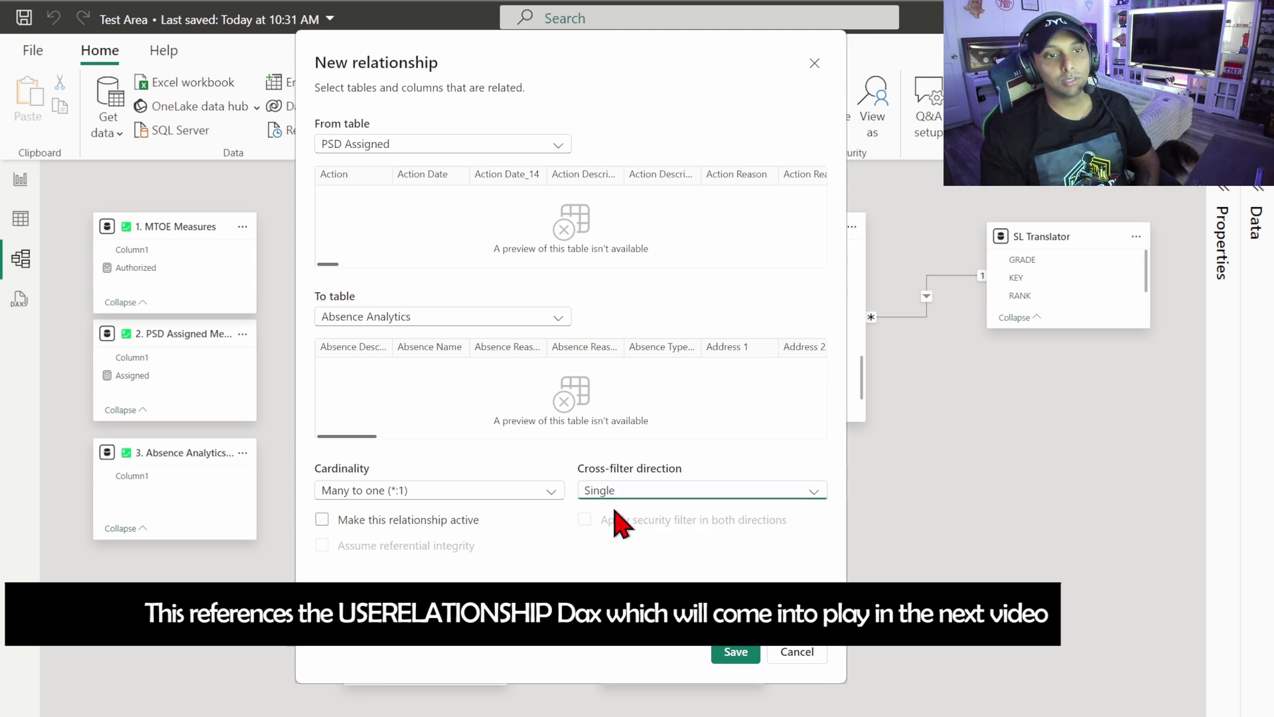
{"action": "left_click", "coordinate": [735, 652]}
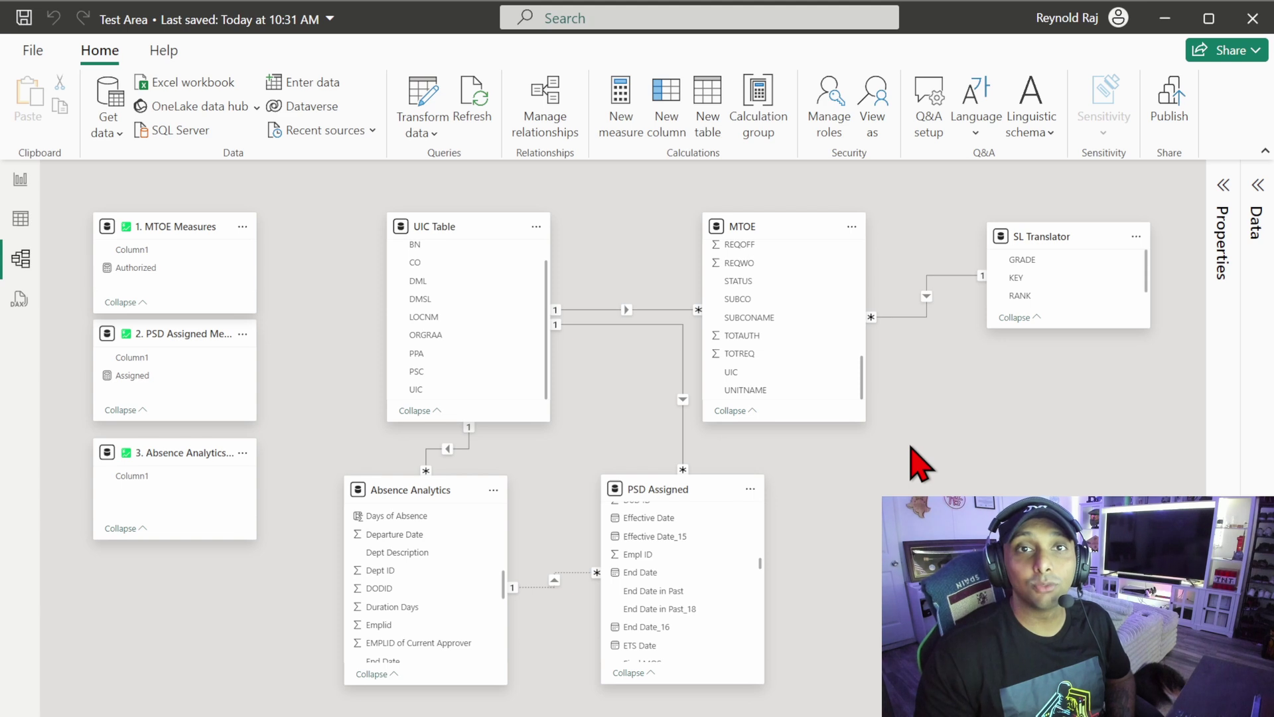